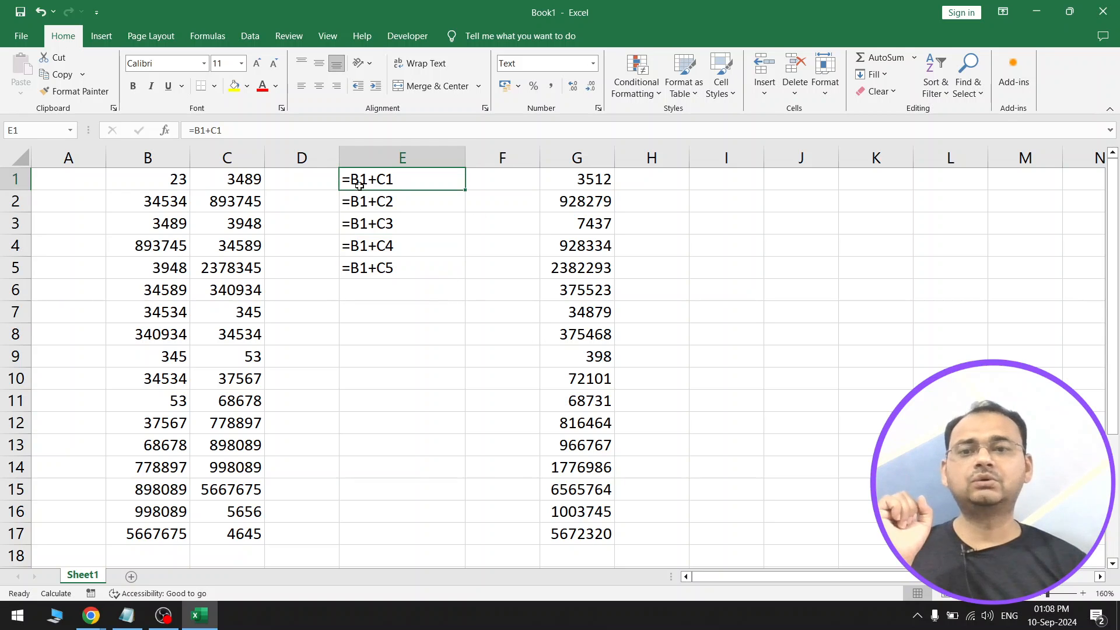
Inspect the values in B1 and C1 and the formula text in E1 that adds them.
click(168, 182)
click(251, 180)
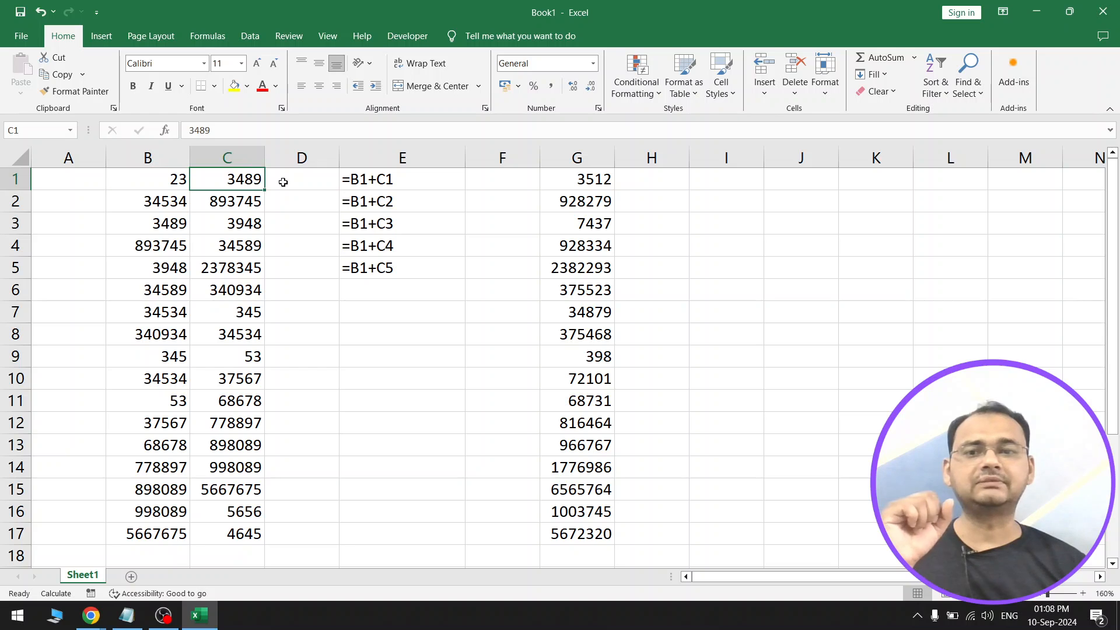
double_click(391, 182)
key(Return)
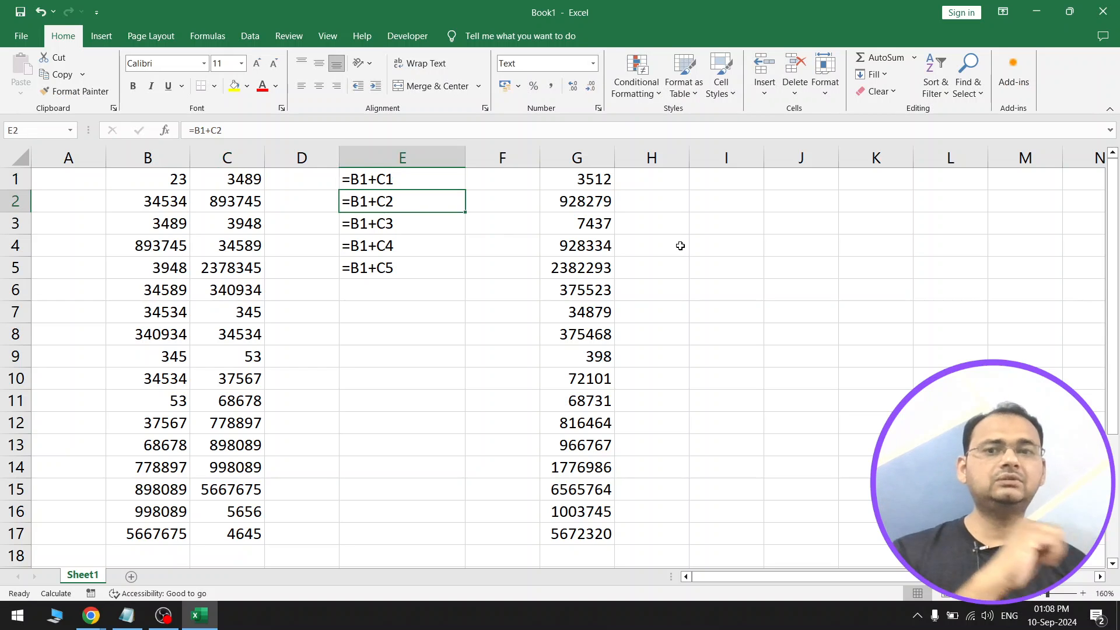
Enter the formula =B7+C7 in cell E7.
click(414, 318)
text(=)
click(172, 312)
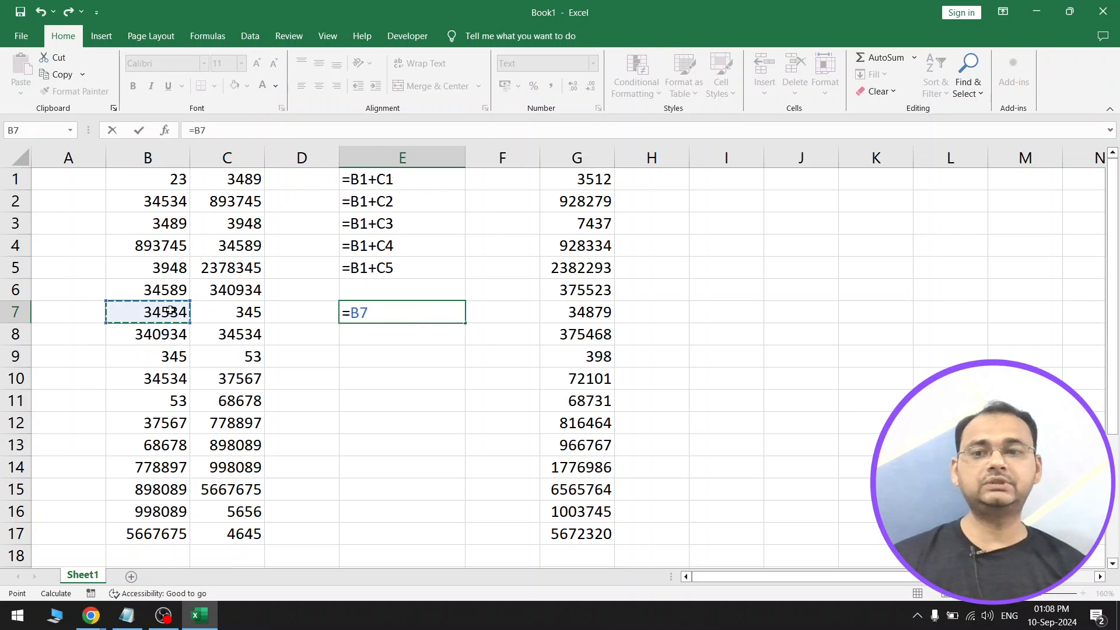
text(+)
click(226, 312)
key(Return)
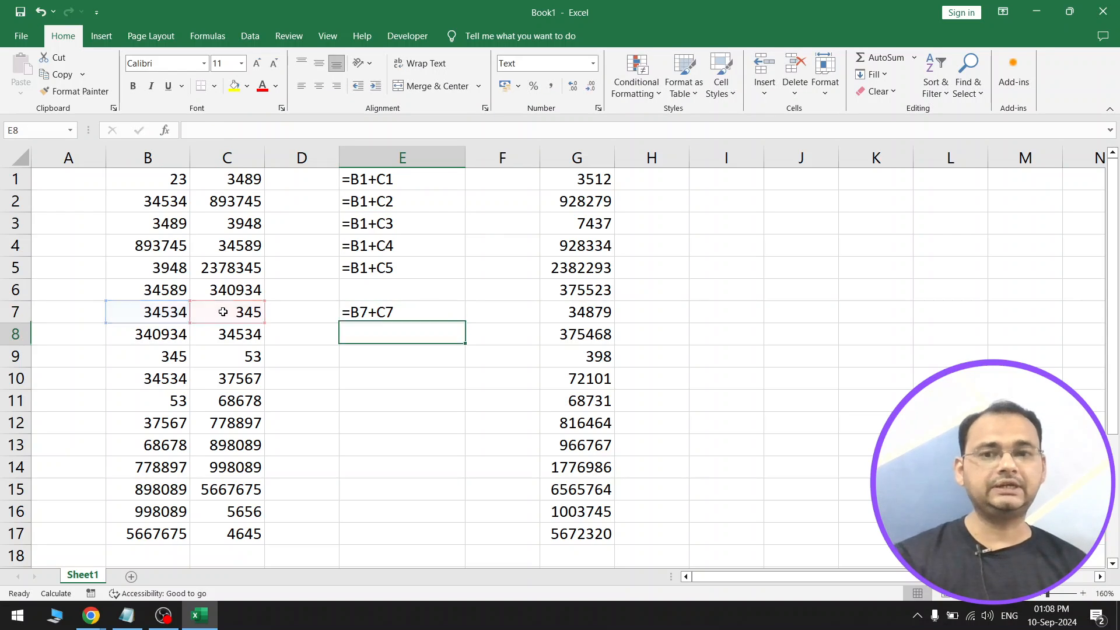
Fill the E7 formula down through E17.
click(459, 320)
drag(460, 320, 458, 541)
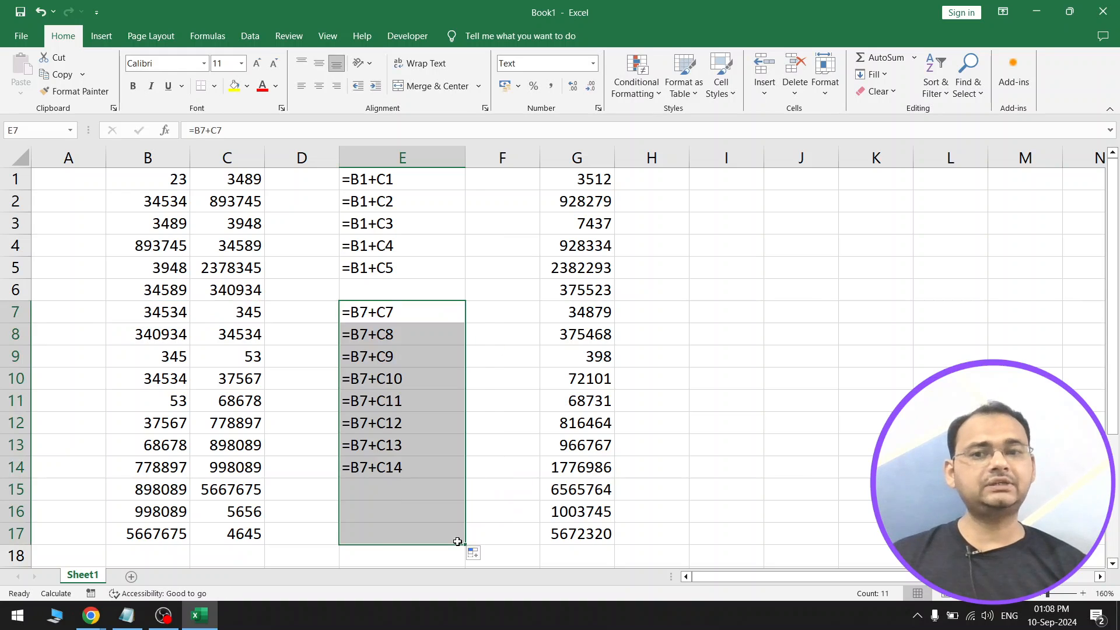
click(399, 384)
Inspect the formula behind the sum in G1 without changing it.
click(566, 178)
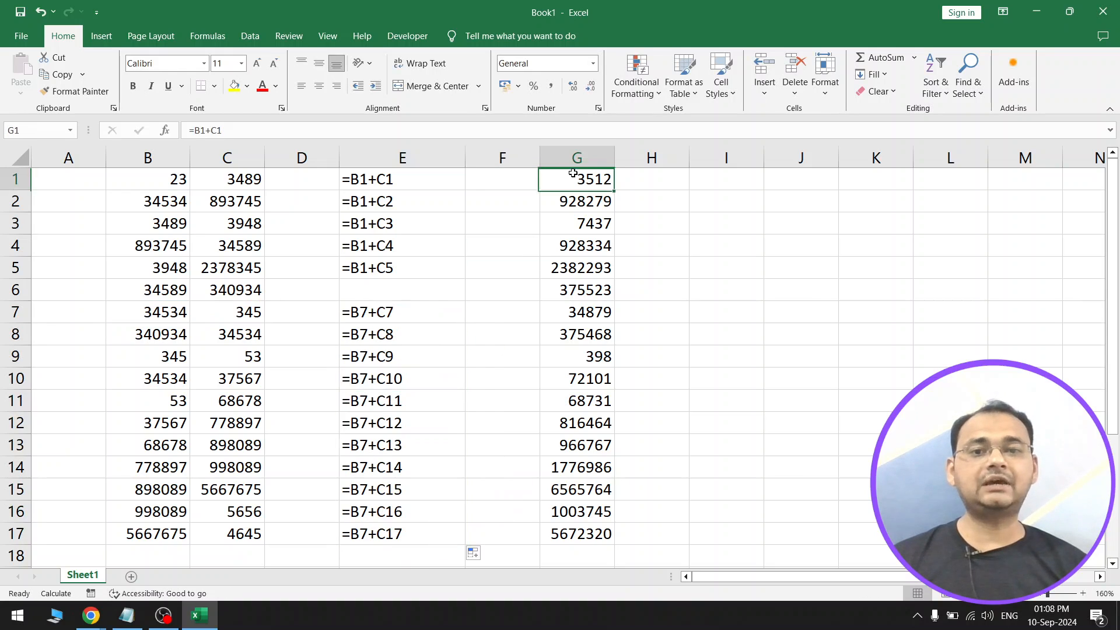
double_click(601, 184)
drag(604, 187, 547, 175)
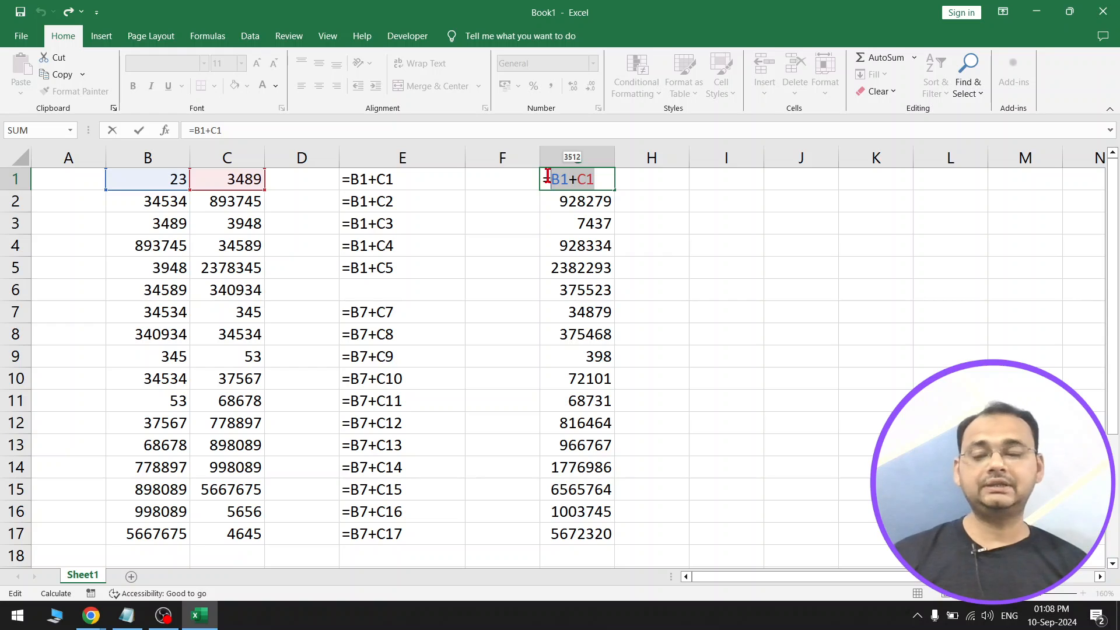
key(Escape)
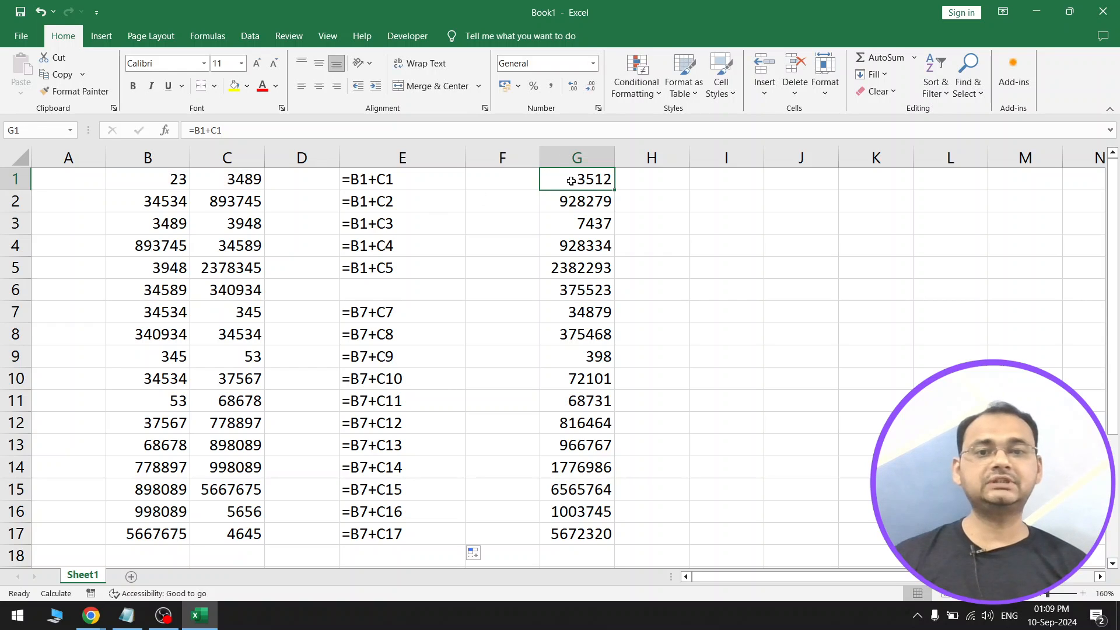
Set B1 to 5555555 and re-enter the formula in G1 to recalculate it.
click(166, 178)
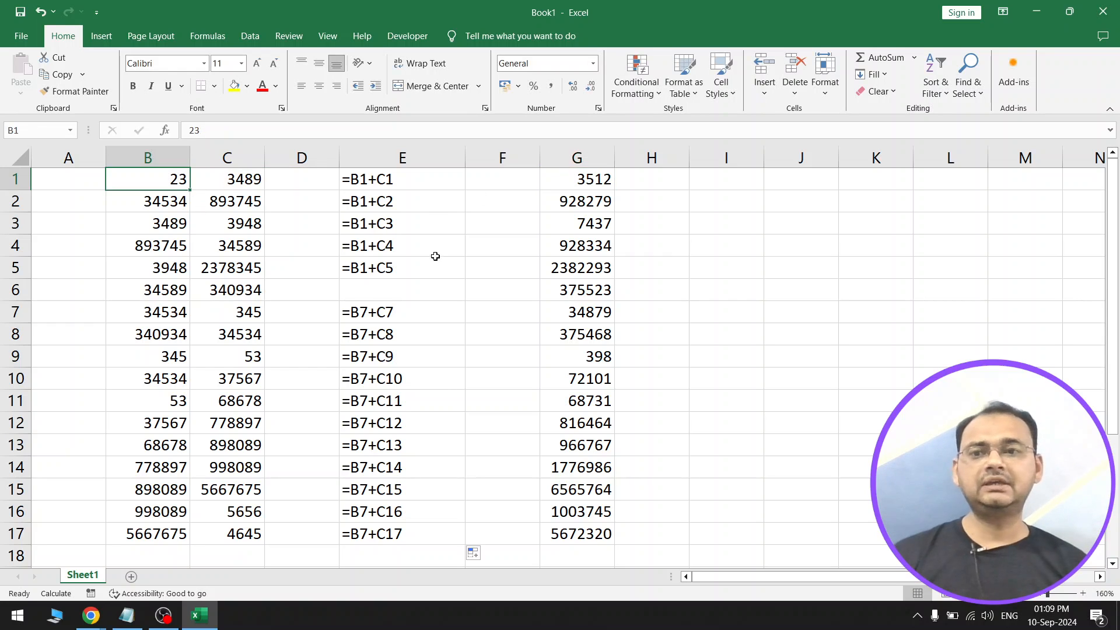
text(5555555)
key(Return)
click(593, 176)
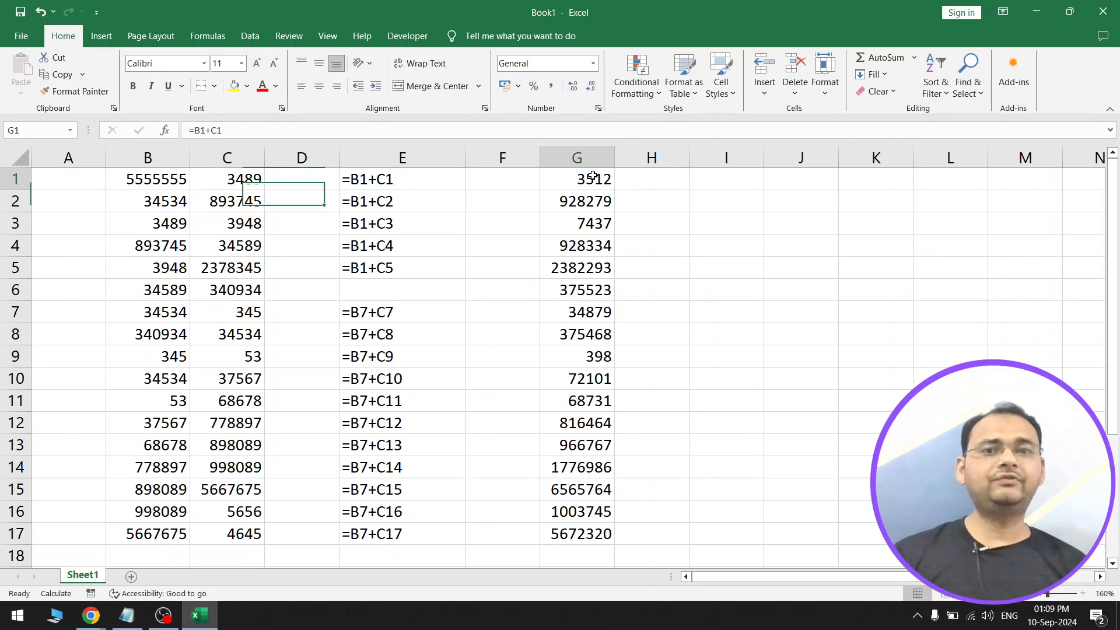
double_click(593, 178)
key(Return)
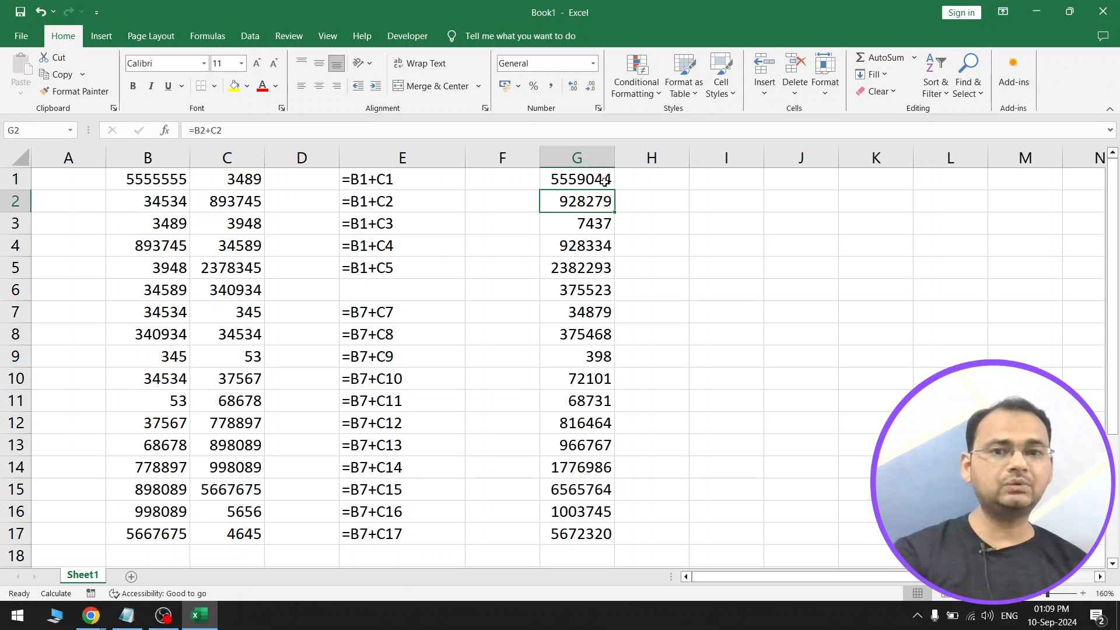
Check the formulas in several cells of column G and re-enter the one in G1.
click(578, 176)
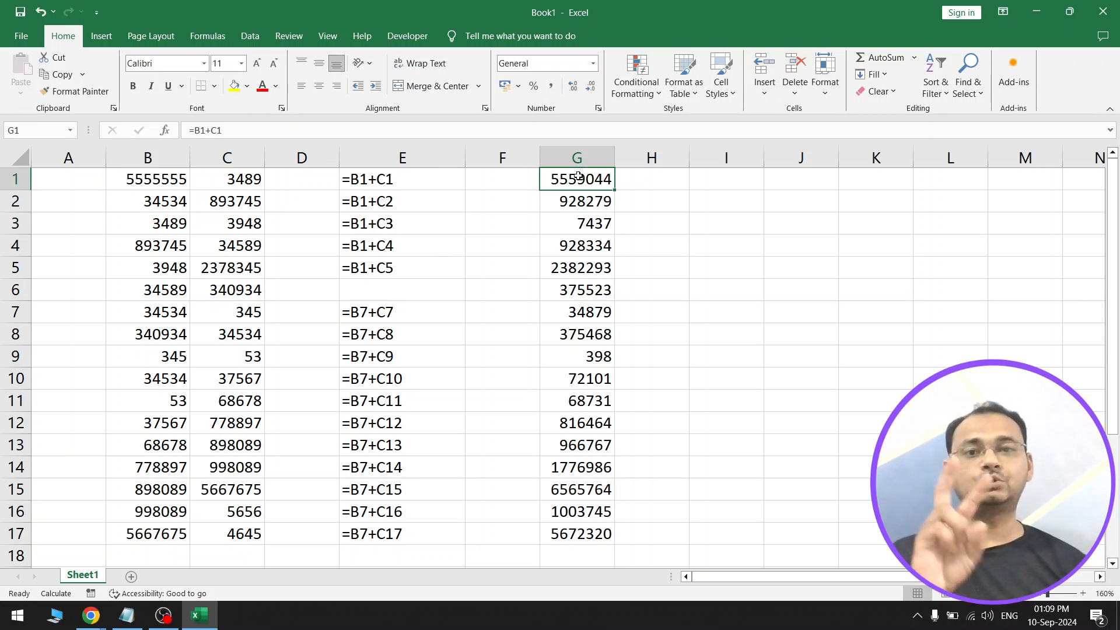
click(577, 241)
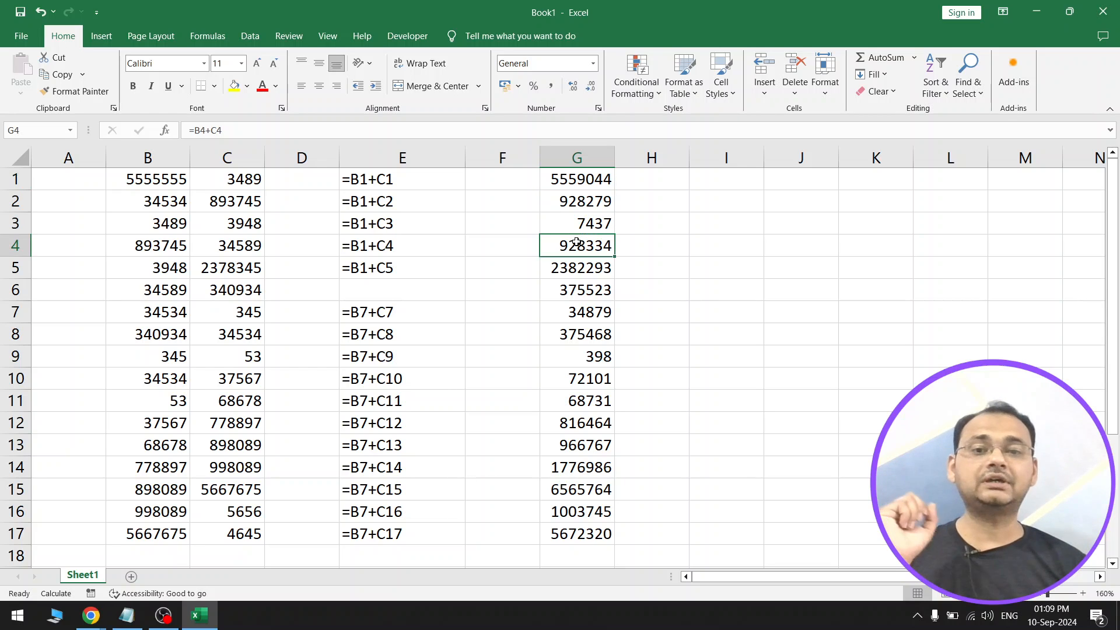
click(573, 397)
click(575, 483)
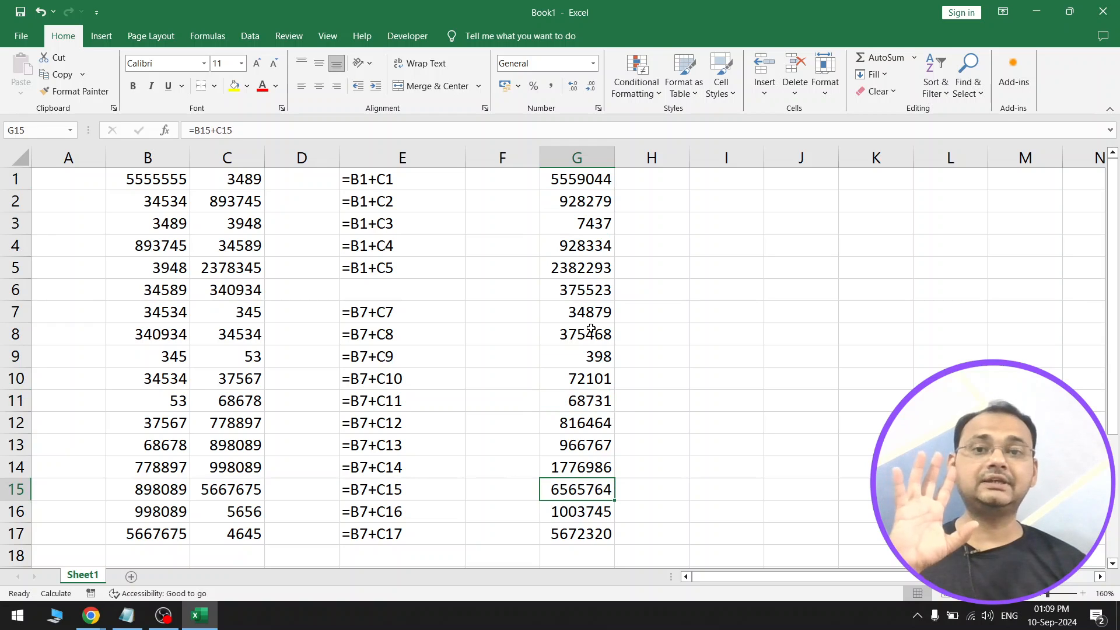
double_click(566, 175)
key(Return)
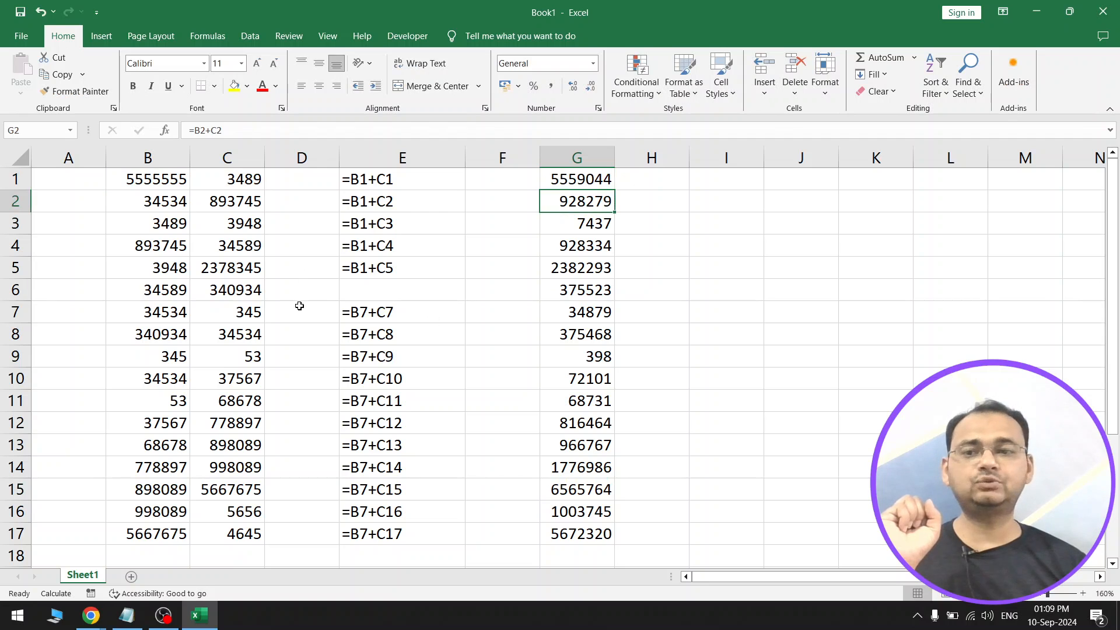
Set C6 to 0 and re-enter the formula in G6 to recalculate it.
click(247, 293)
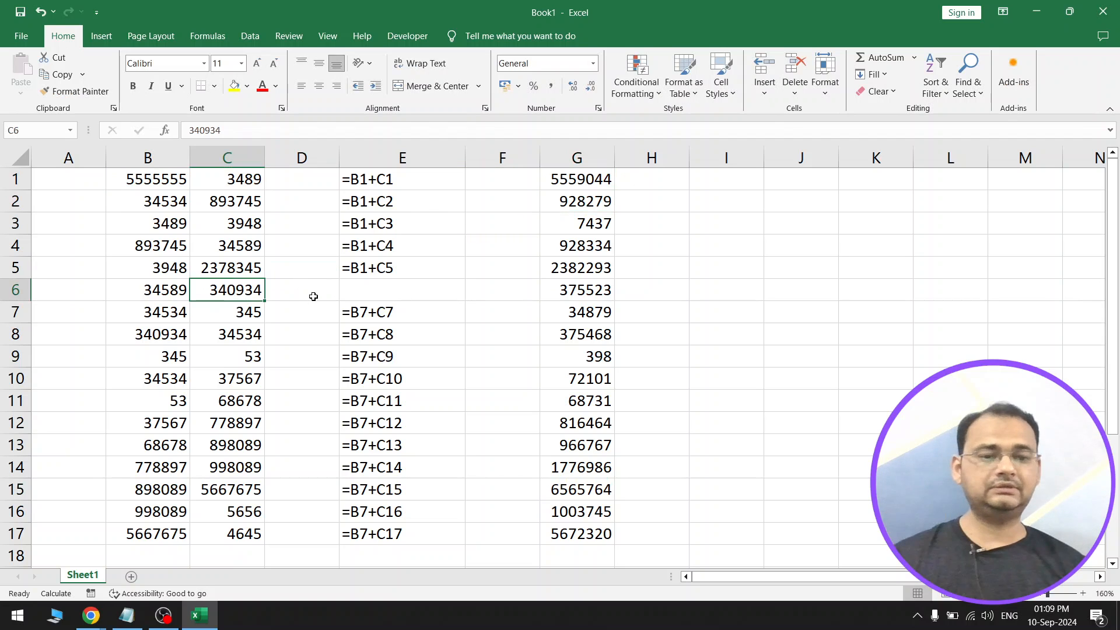
text(0)
key(Return)
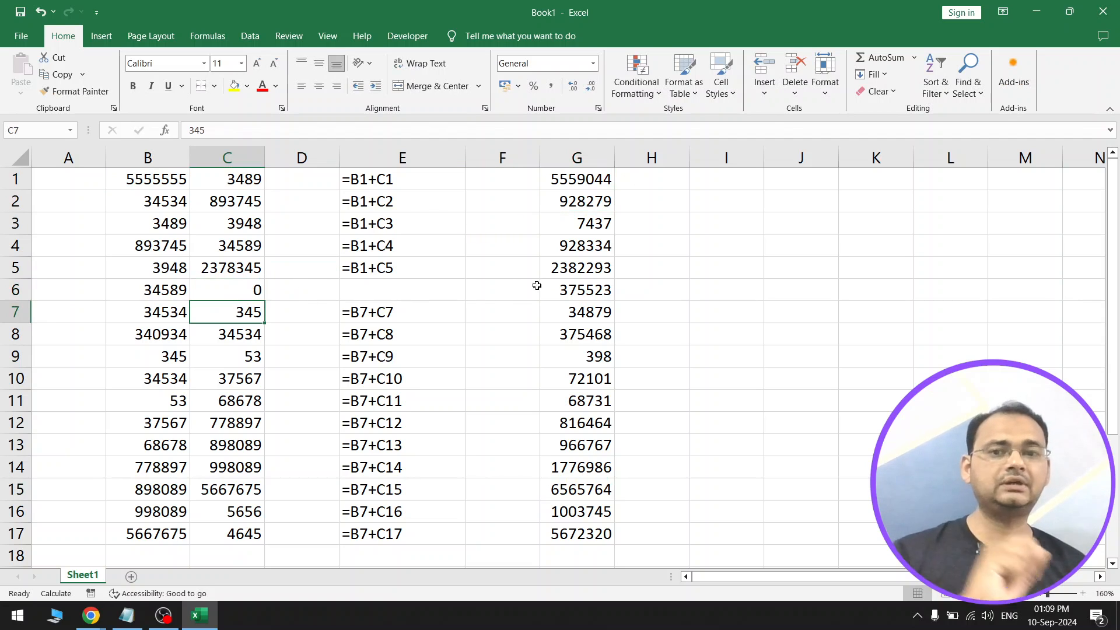
click(584, 287)
double_click(585, 286)
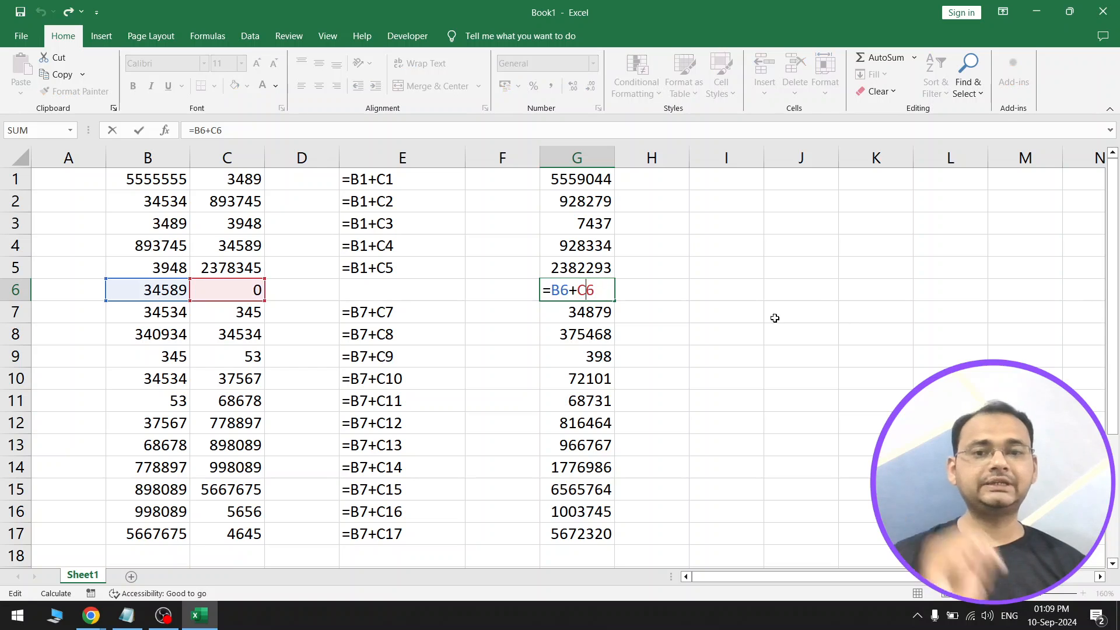
key(Return)
click(578, 294)
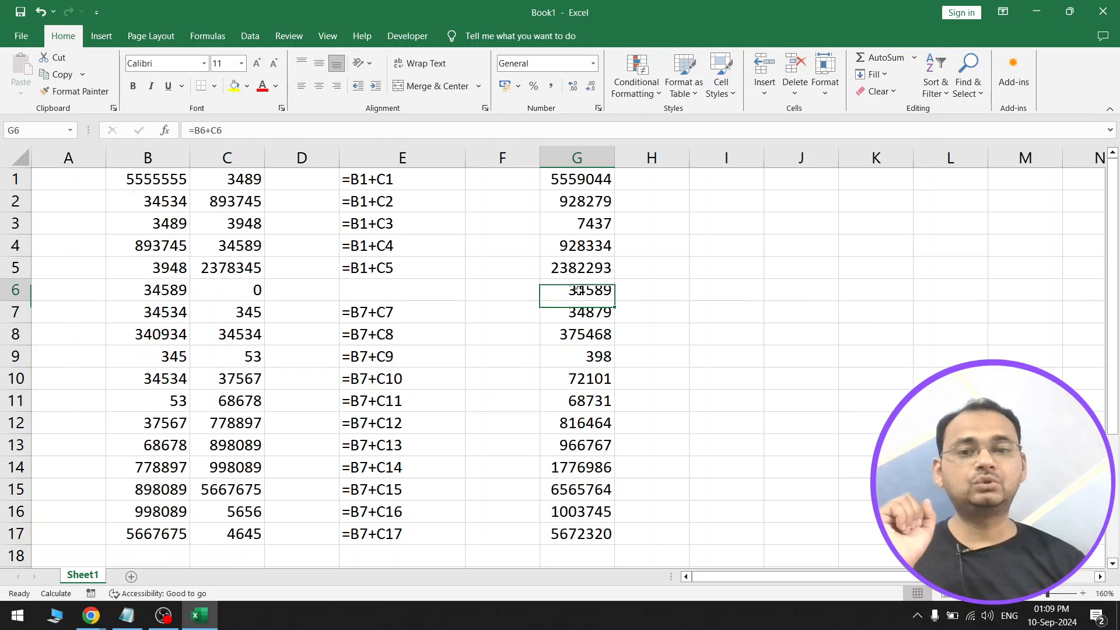
Change the workbook's calculation option to Automatic.
click(221, 38)
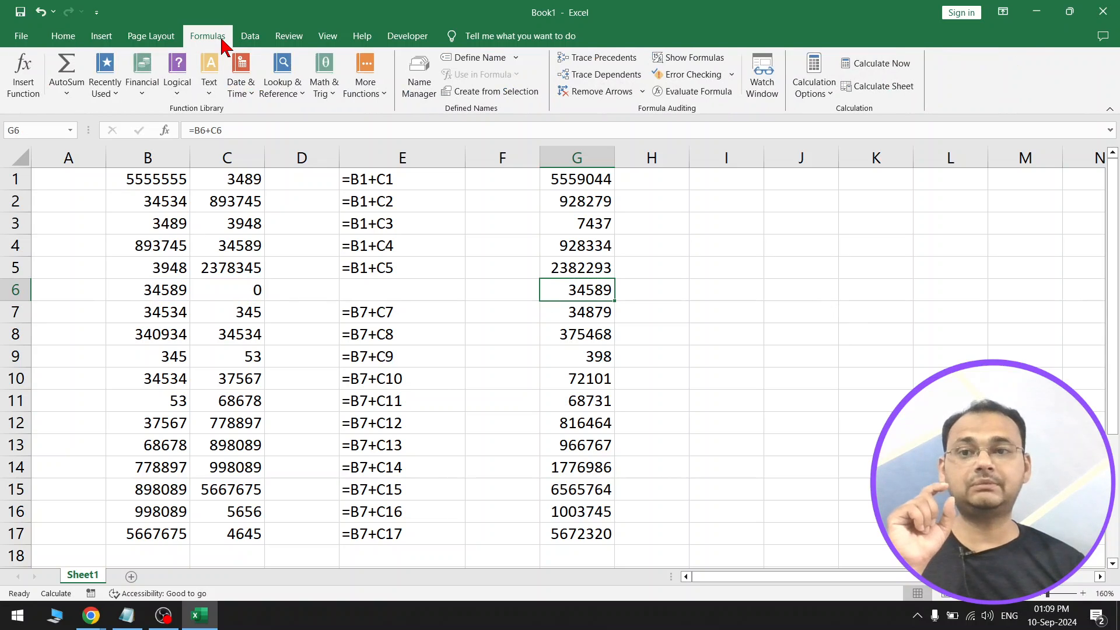
click(825, 94)
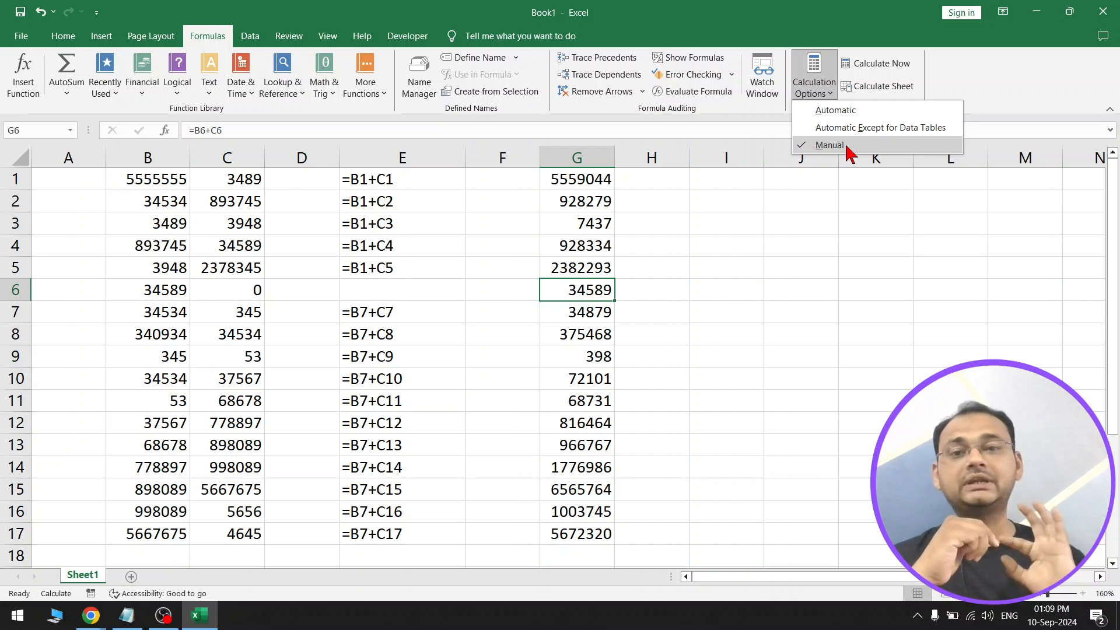
click(840, 110)
click(647, 226)
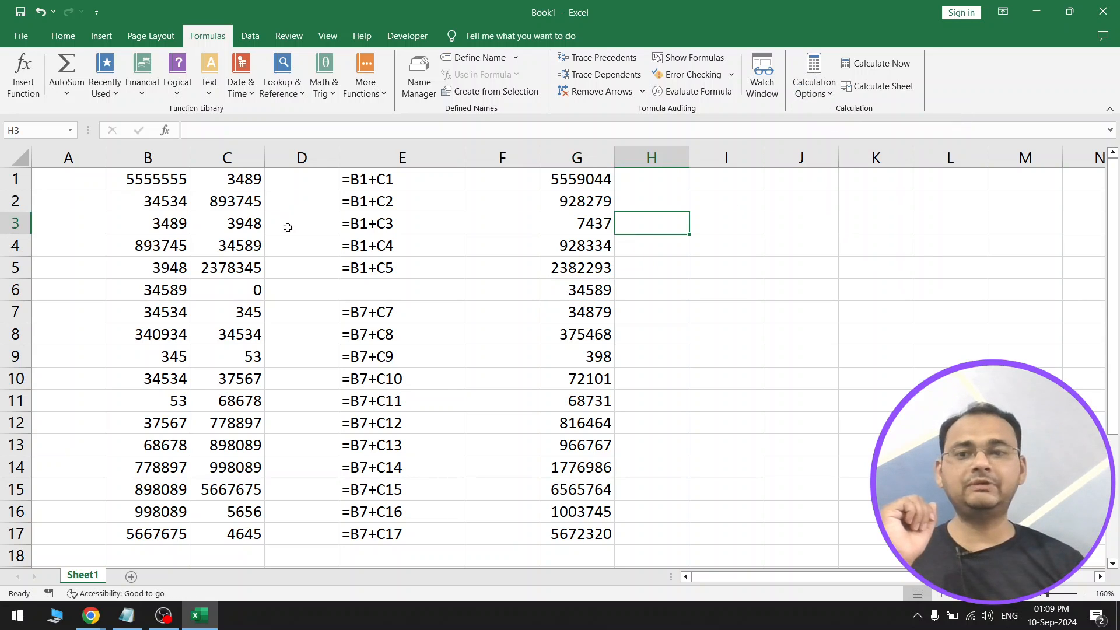
click(210, 290)
text(5)
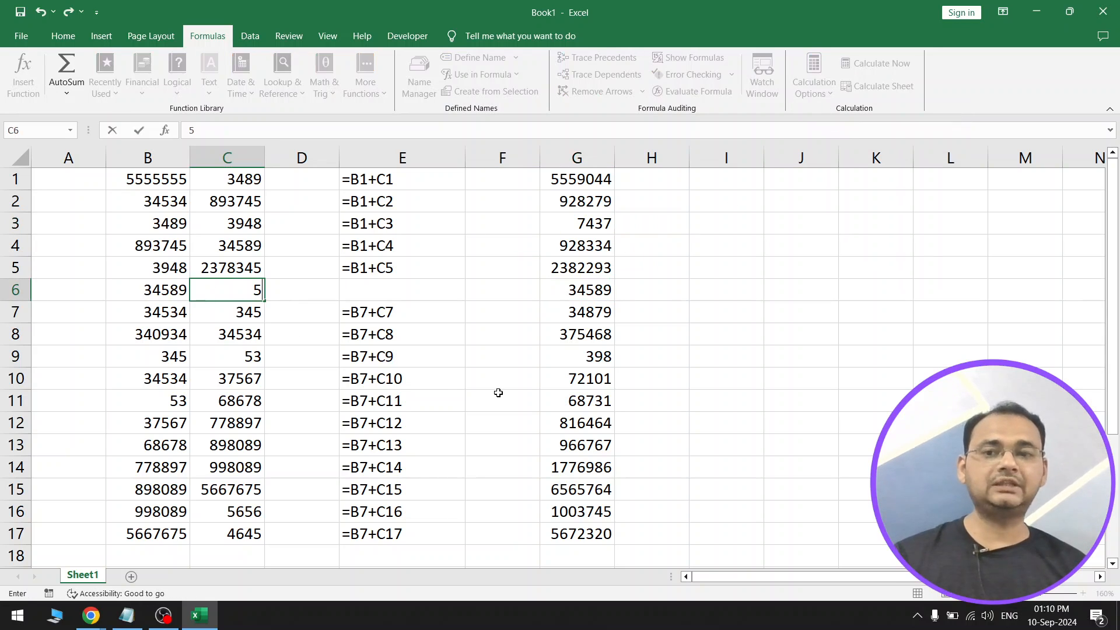
text(5555555555)
key(ctrl+Return)
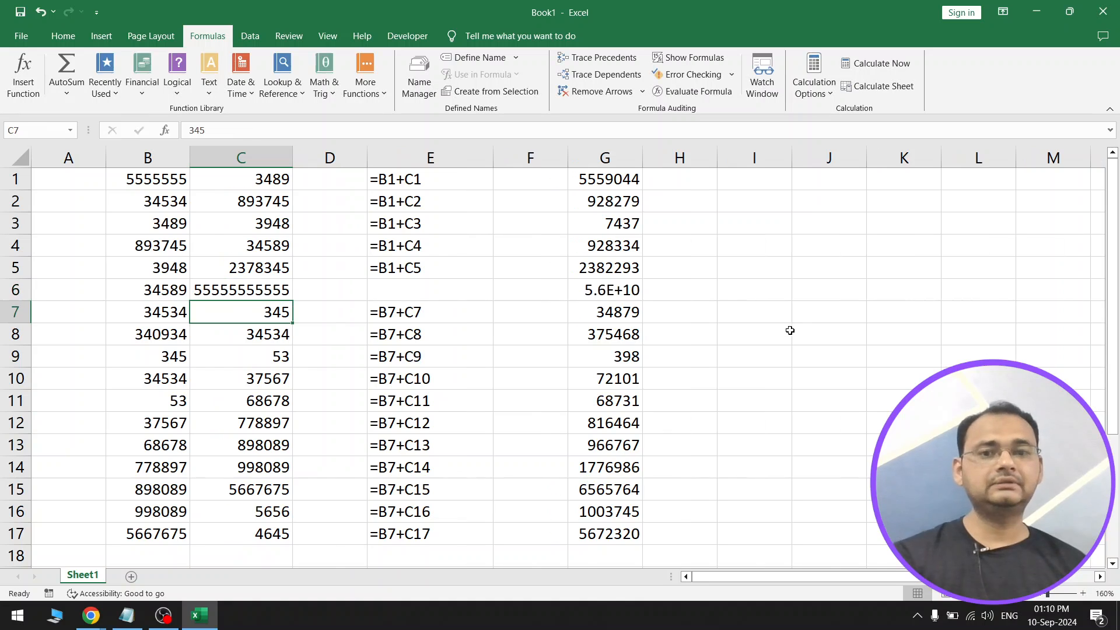
click(623, 290)
Set C6 to 65767 and check the sum in G6.
click(268, 290)
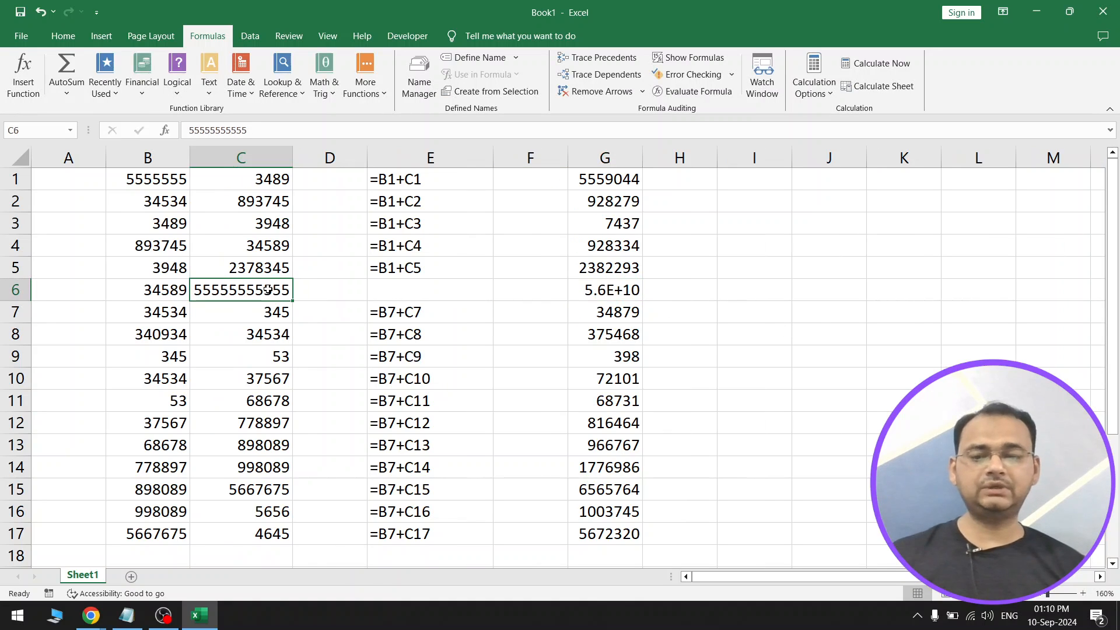
text(65767)
key(Return)
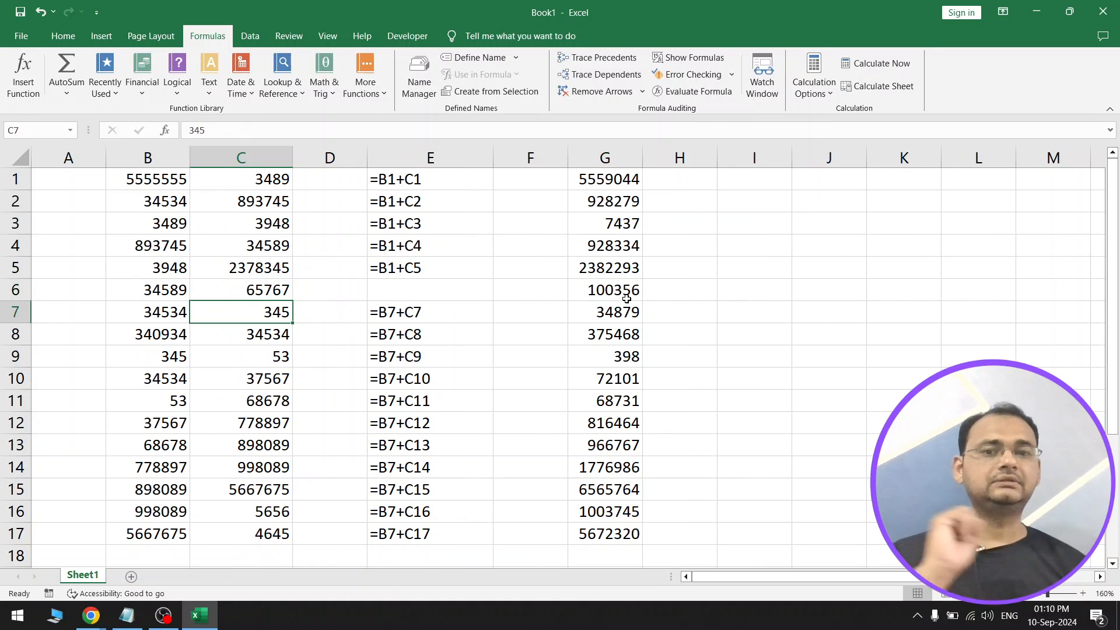
click(629, 299)
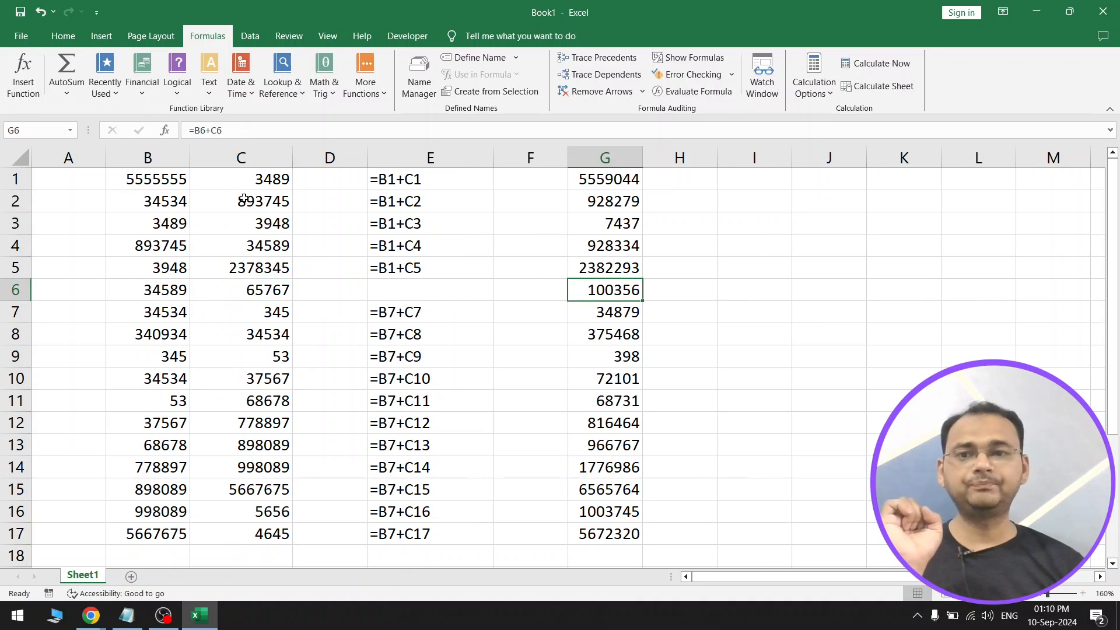
Set B1 to 456 and check the sum in G1.
click(174, 184)
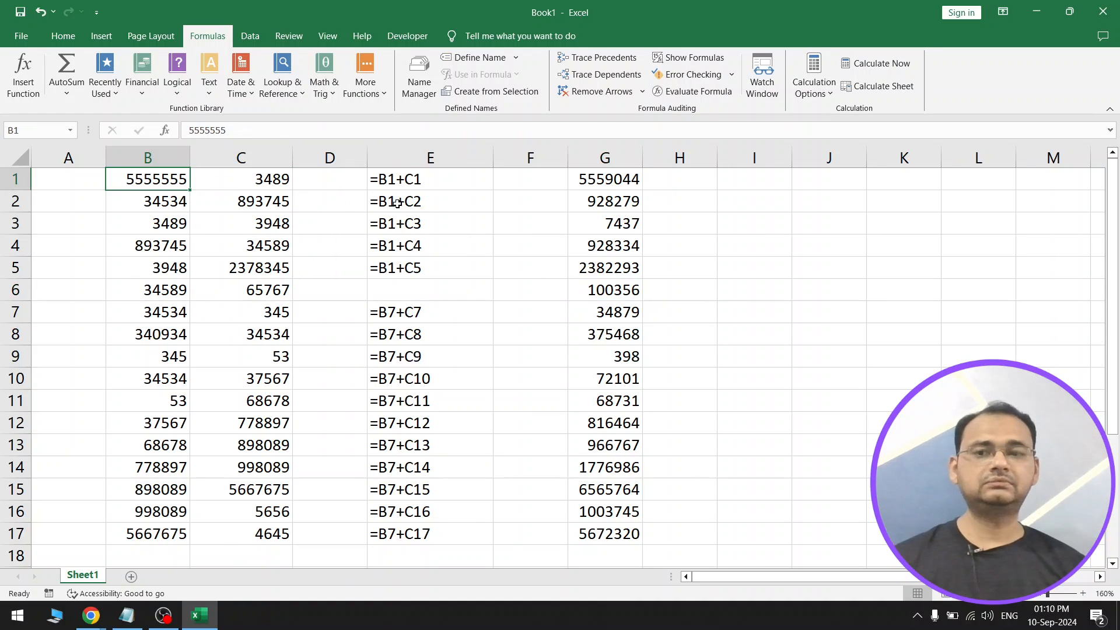
text(456)
key(Return)
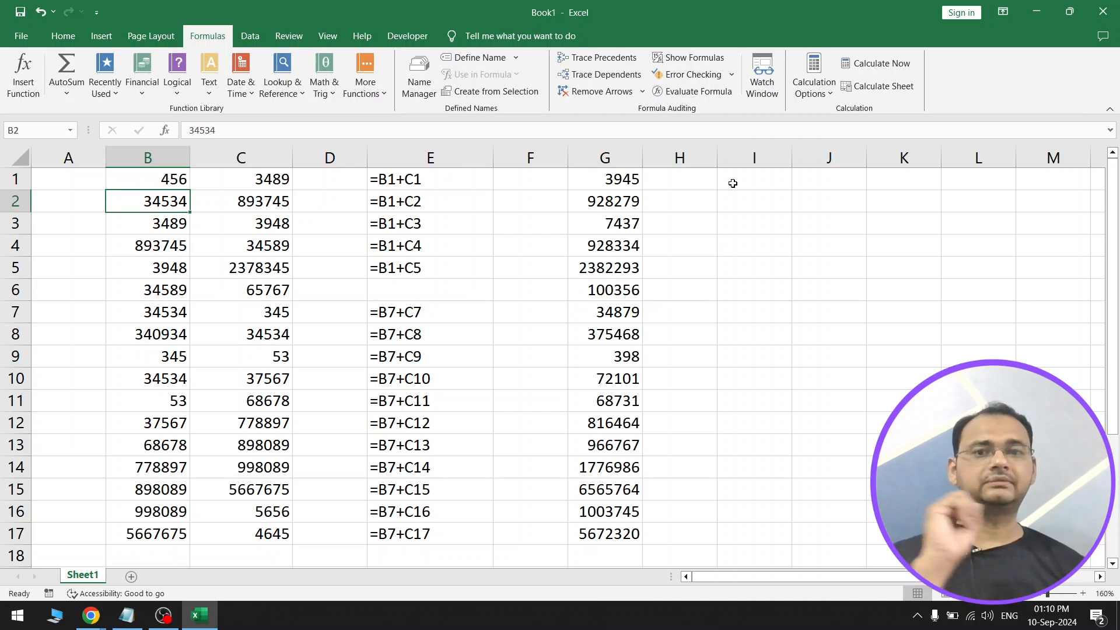
click(607, 182)
Copy the value of B1 down through B16 and review the sums in column G.
click(184, 179)
drag(189, 191, 176, 534)
drag(612, 181, 582, 507)
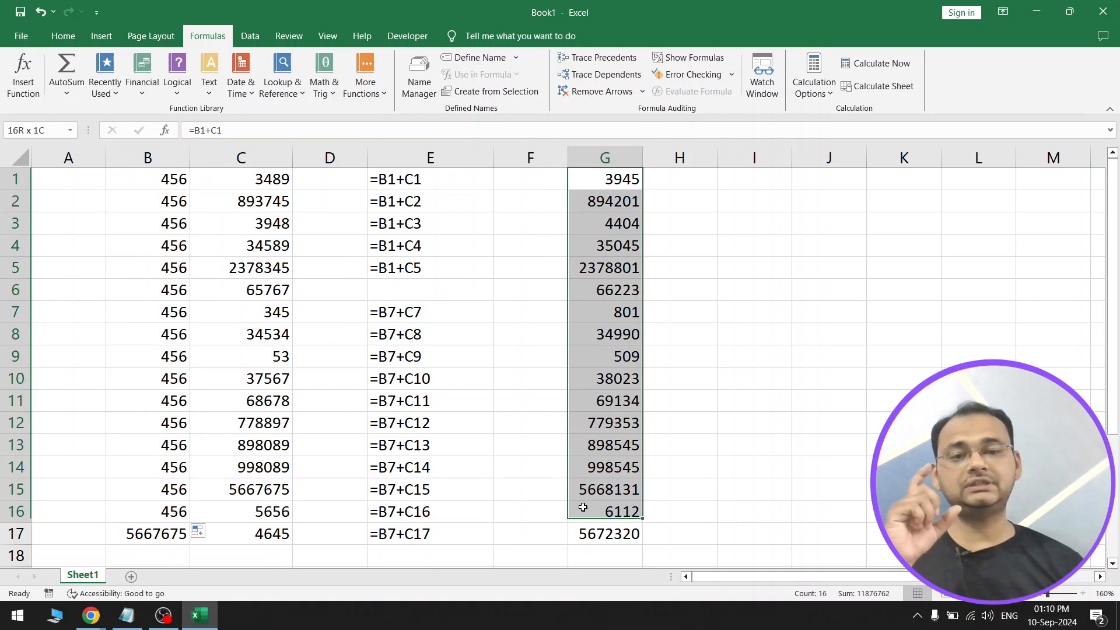
Switch the workbook's calculation option to Manual.
click(620, 355)
click(814, 82)
click(820, 129)
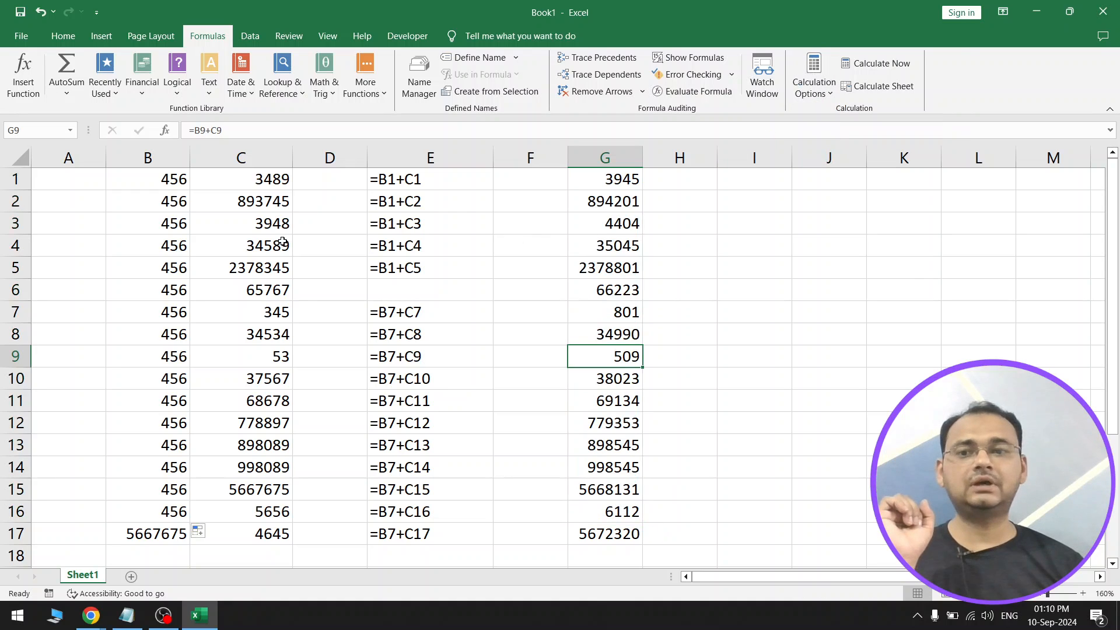
Clear the contents of B1:B17.
click(166, 185)
drag(166, 221, 166, 537)
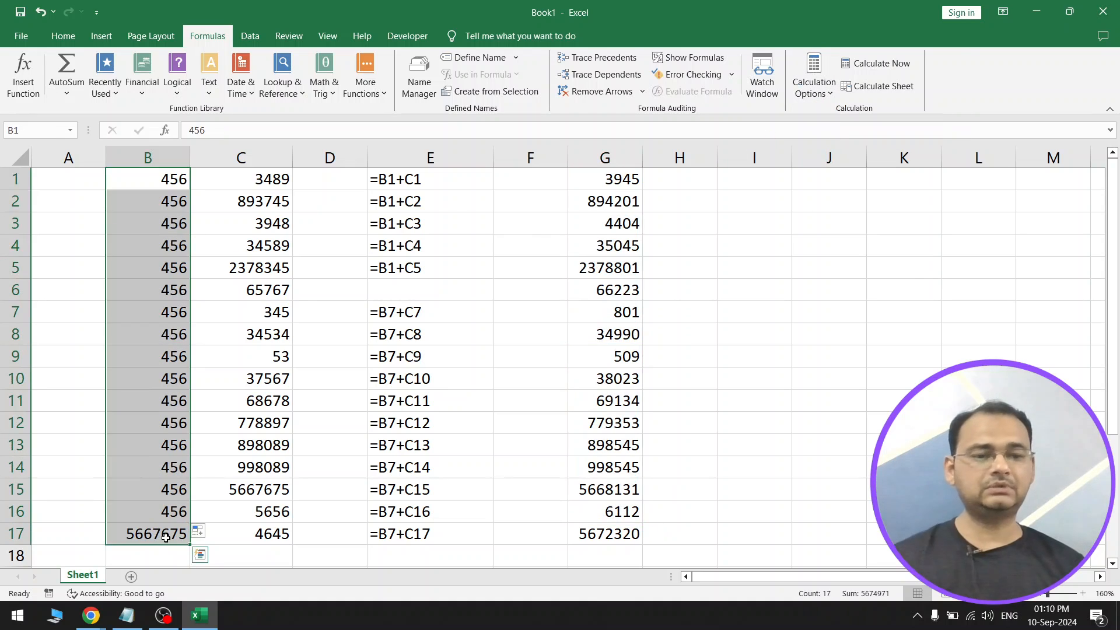
key(Delete)
Re-enter the formulas in G1 and G2 so that both cells recalculate.
click(646, 184)
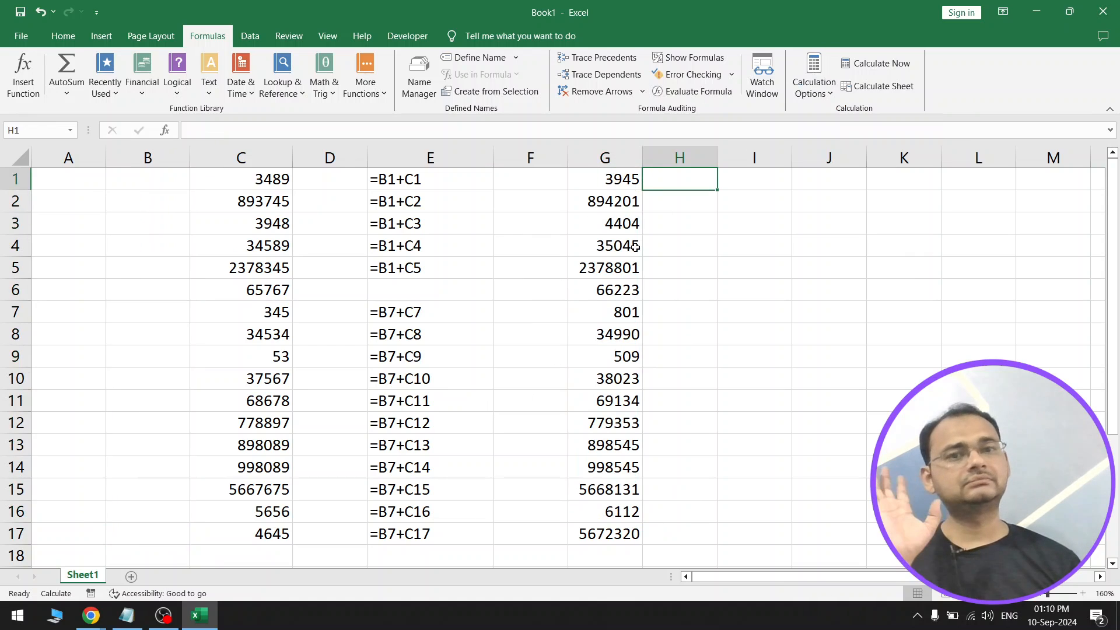
double_click(602, 182)
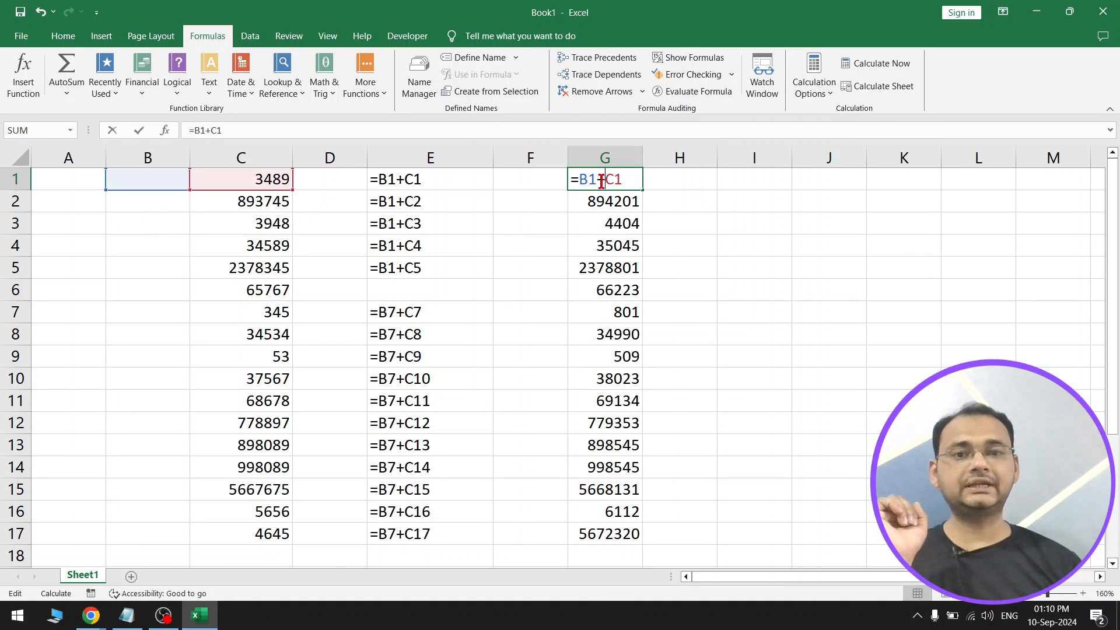
key(Return)
double_click(611, 197)
key(Return)
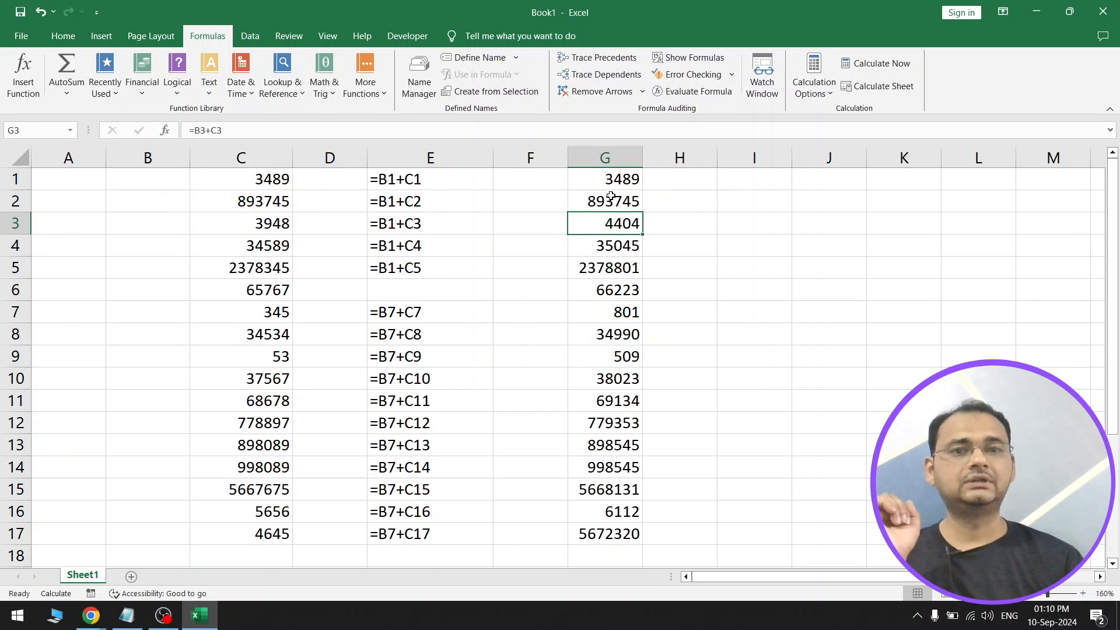
Switch the workbook's calculation option back to Automatic.
click(806, 102)
click(853, 117)
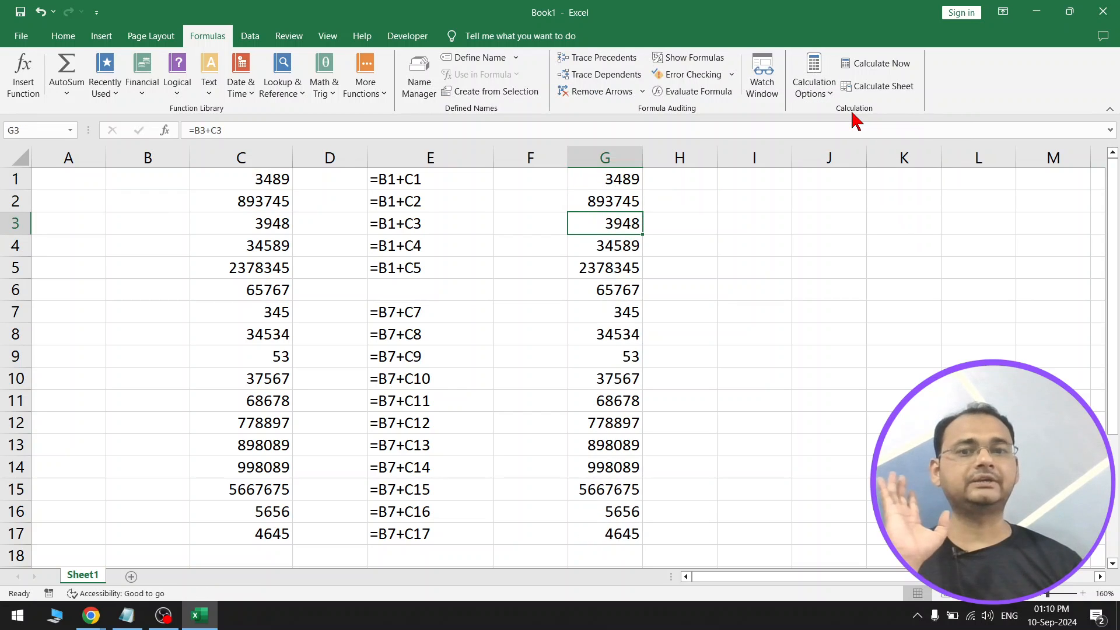
drag(607, 379, 561, 202)
click(602, 198)
double_click(602, 199)
click(729, 216)
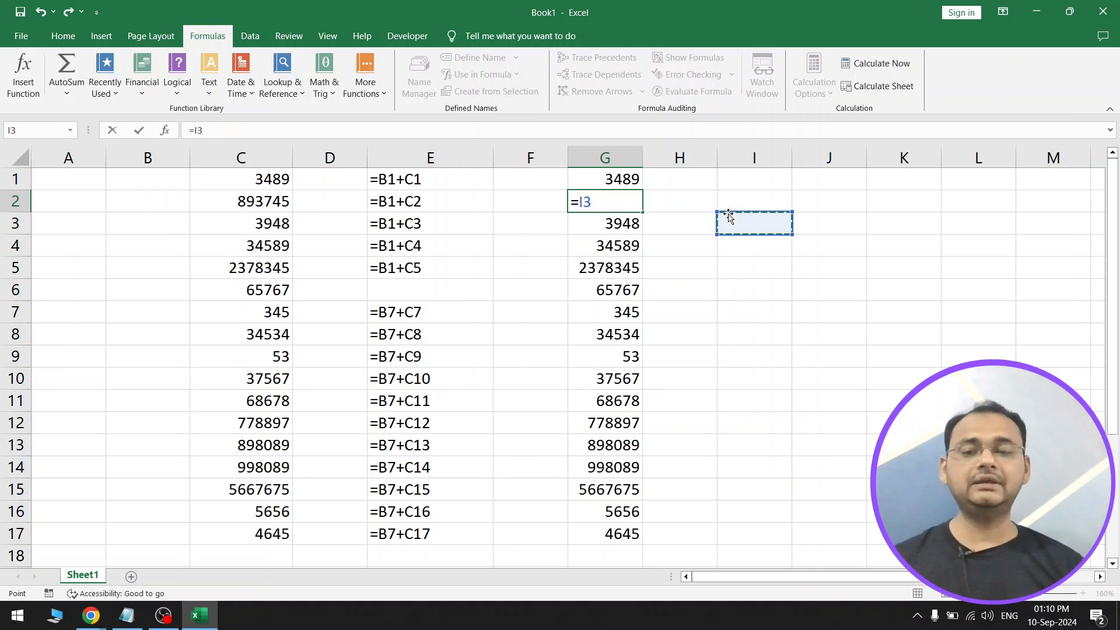
key(Escape)
Check which number format is applied to the formula cells in column E.
click(442, 178)
drag(442, 178, 445, 527)
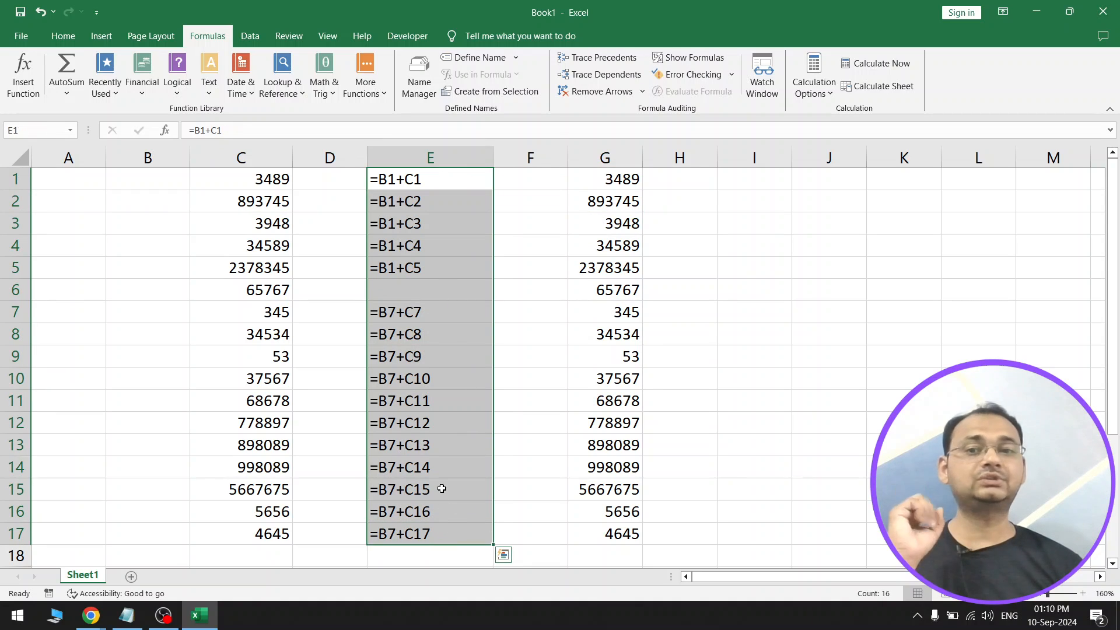
click(438, 283)
click(516, 209)
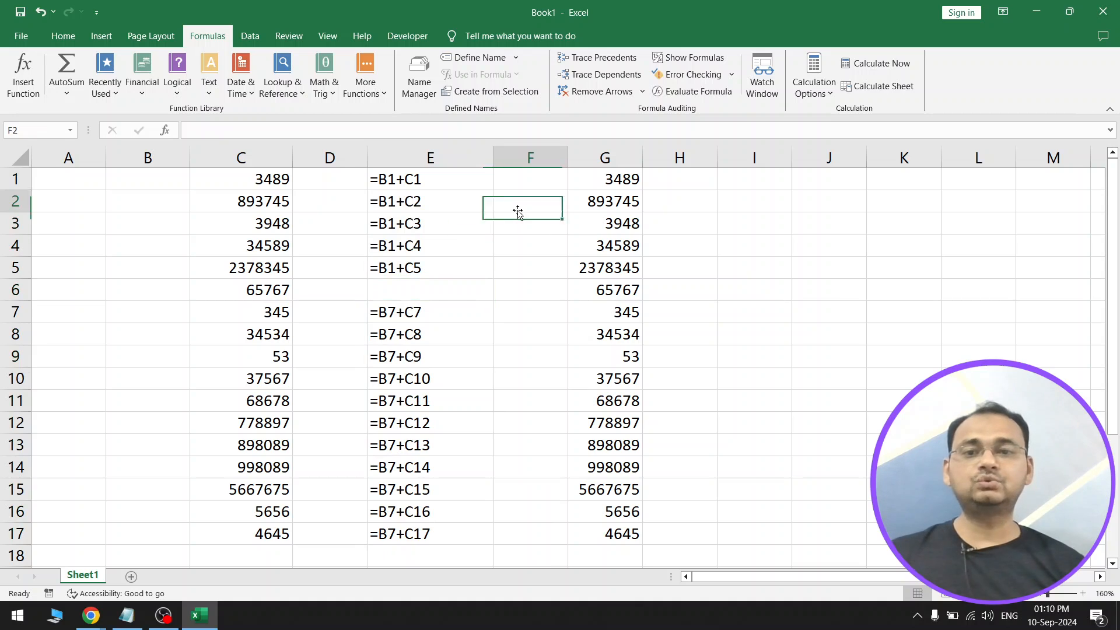
click(420, 180)
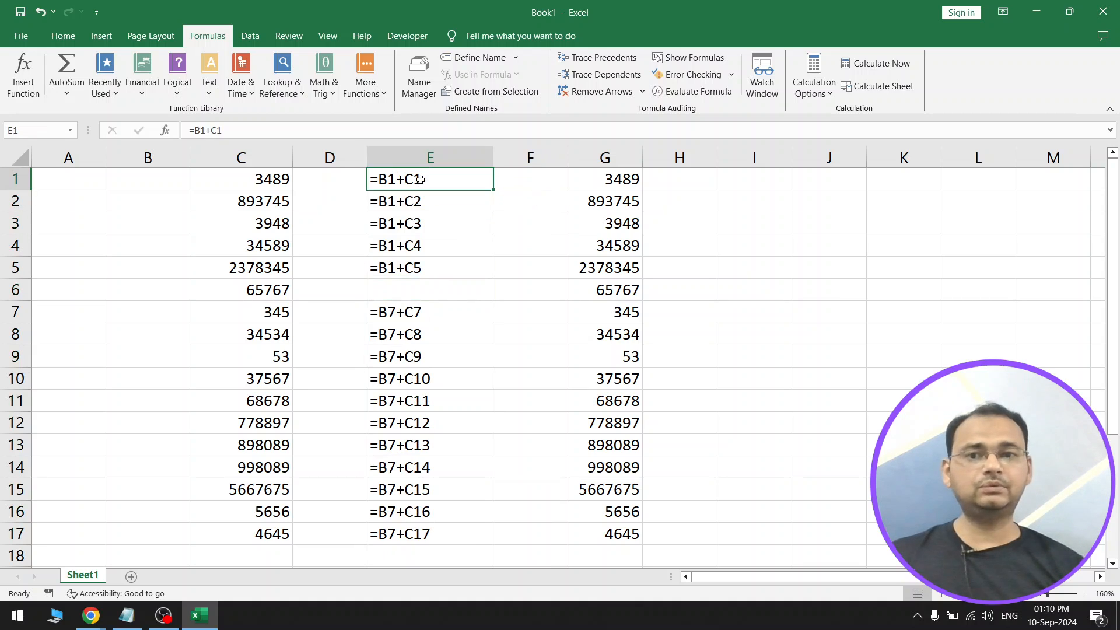
click(56, 38)
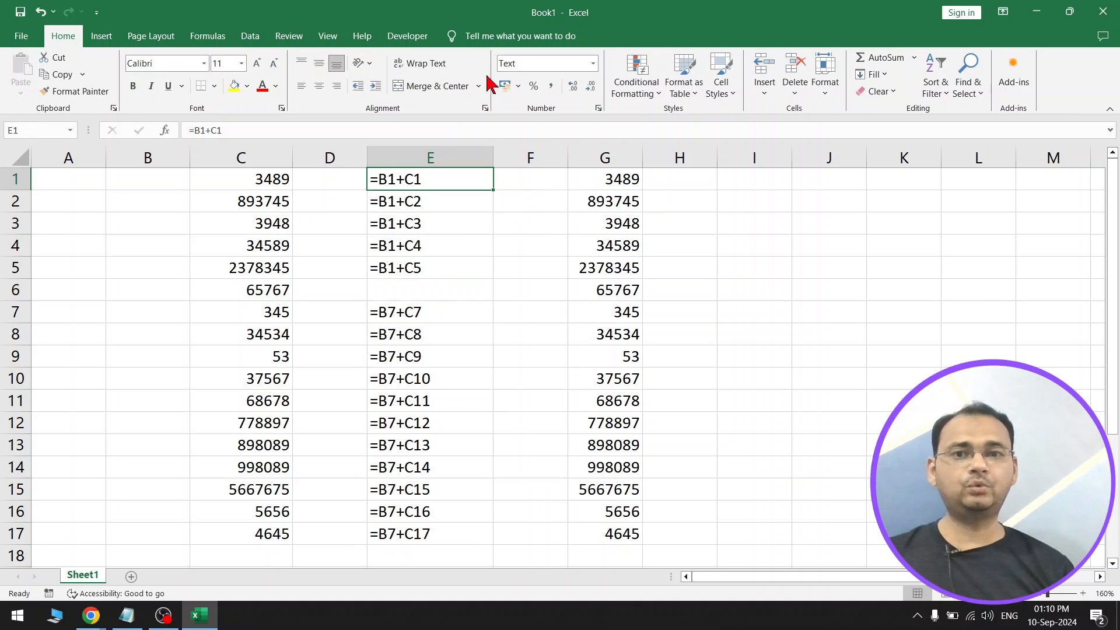
click(594, 64)
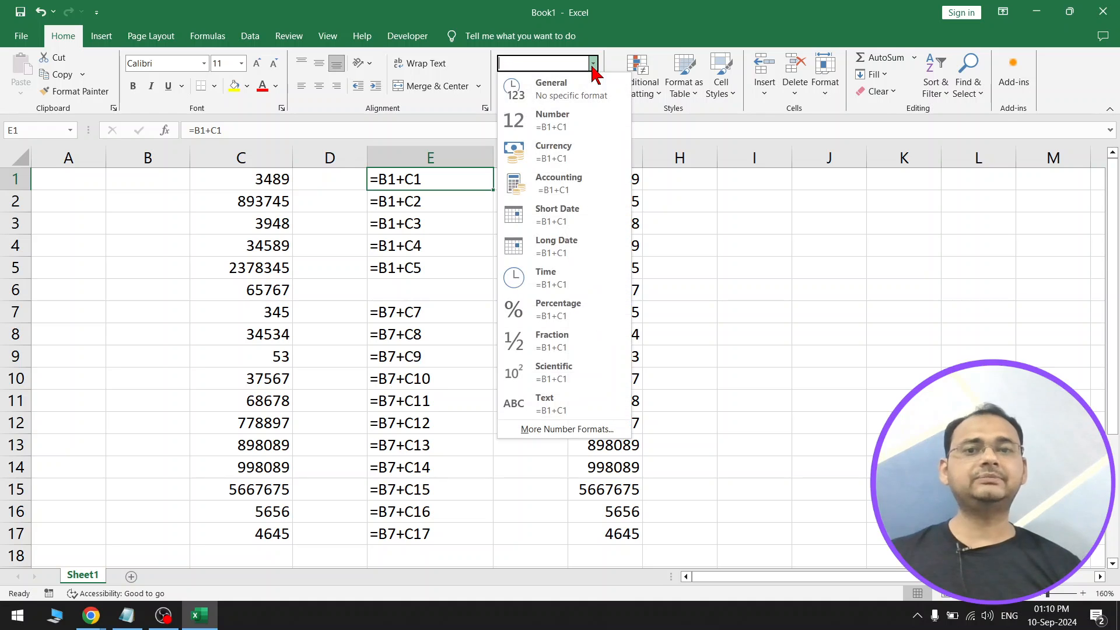
click(594, 64)
click(533, 63)
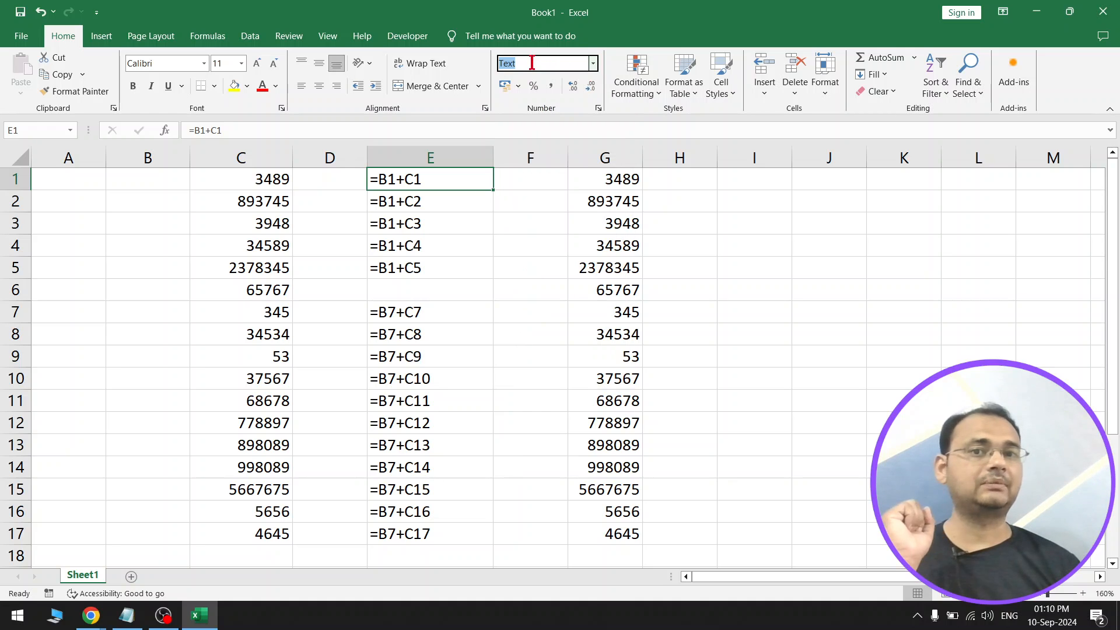
click(432, 202)
click(435, 220)
click(432, 156)
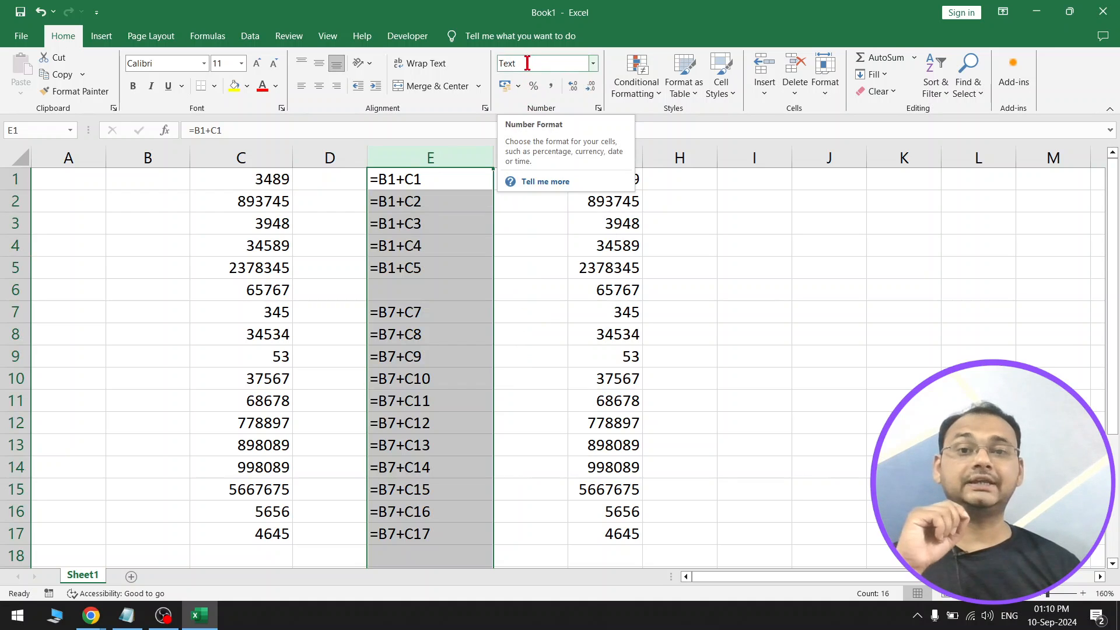
click(428, 241)
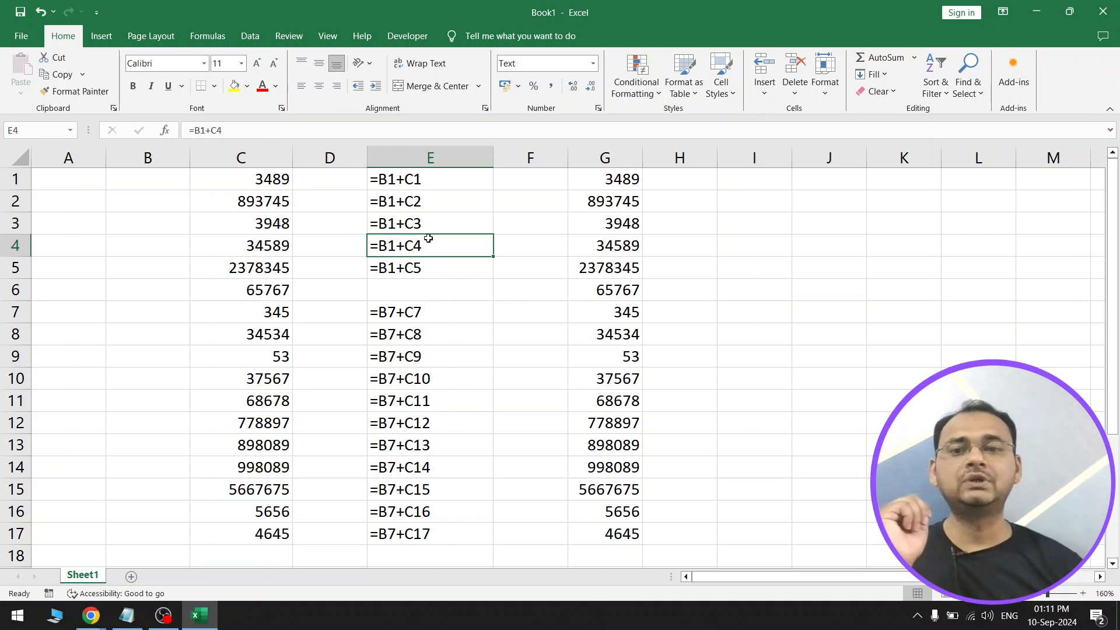
Change the format of the whole column E to Number.
click(430, 159)
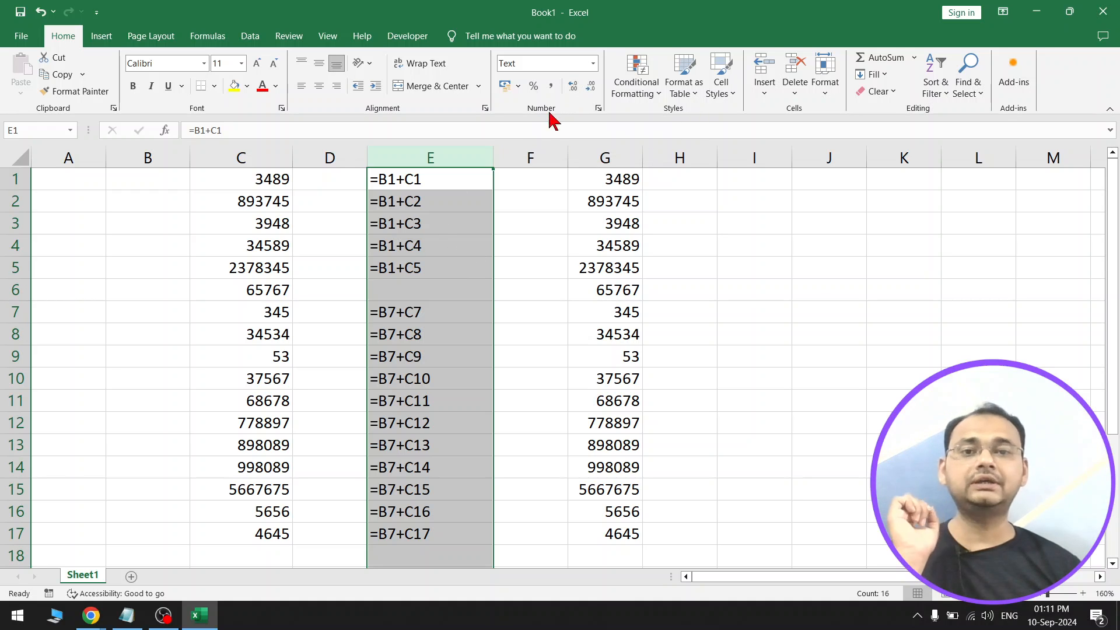
click(593, 63)
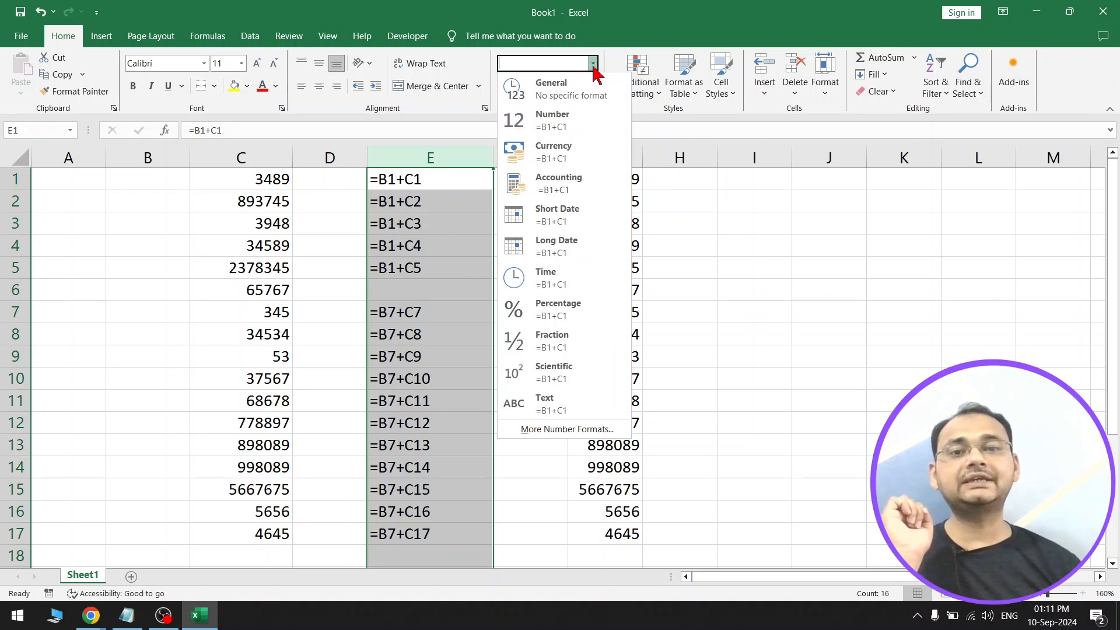
click(557, 120)
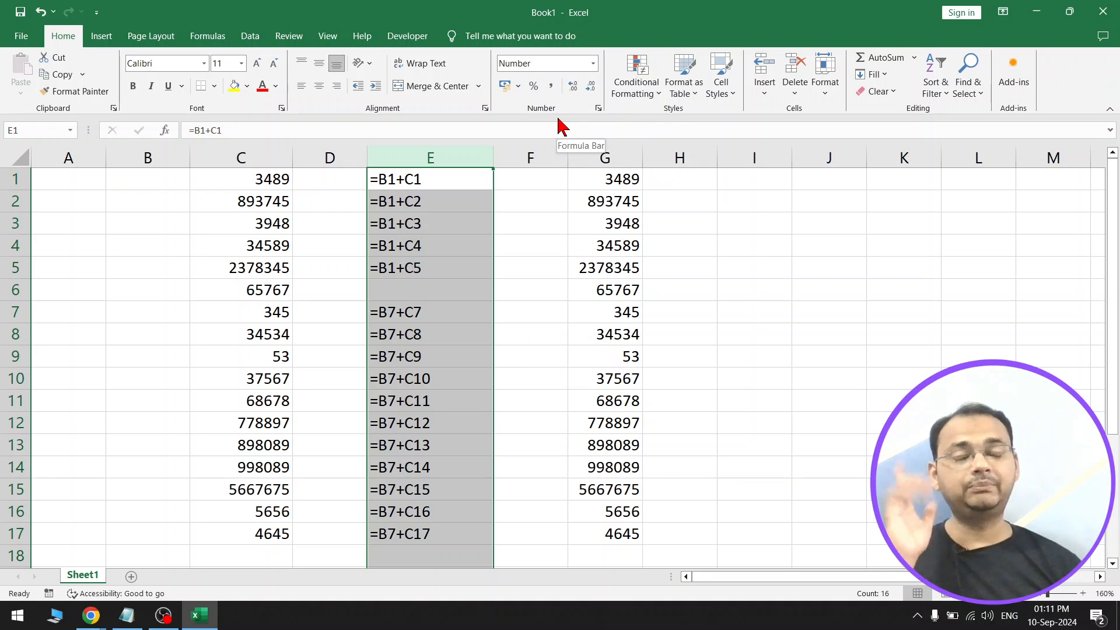
Re-enter the formulas in E1, E2 and E3 unchanged so that they calculate.
double_click(447, 175)
key(Return)
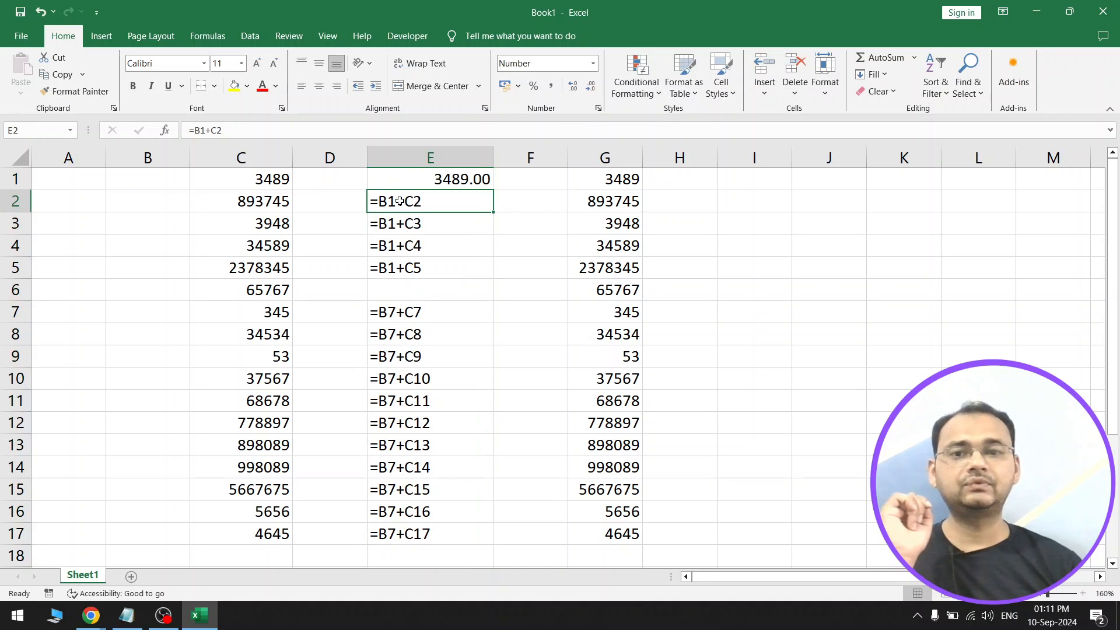
double_click(399, 201)
key(Return)
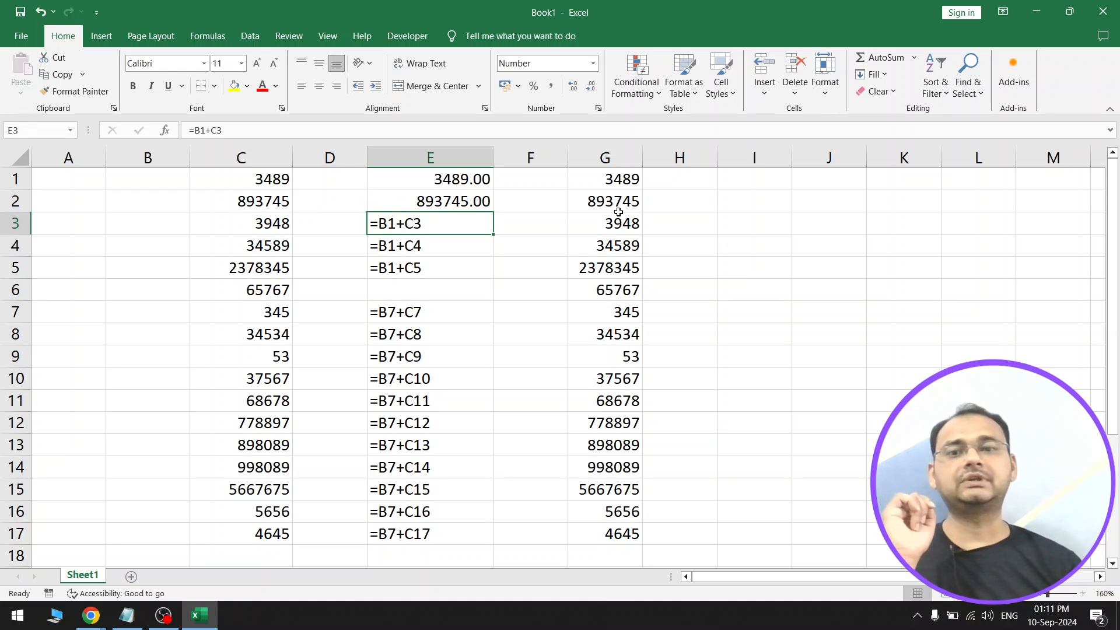
key(F2)
key(Return)
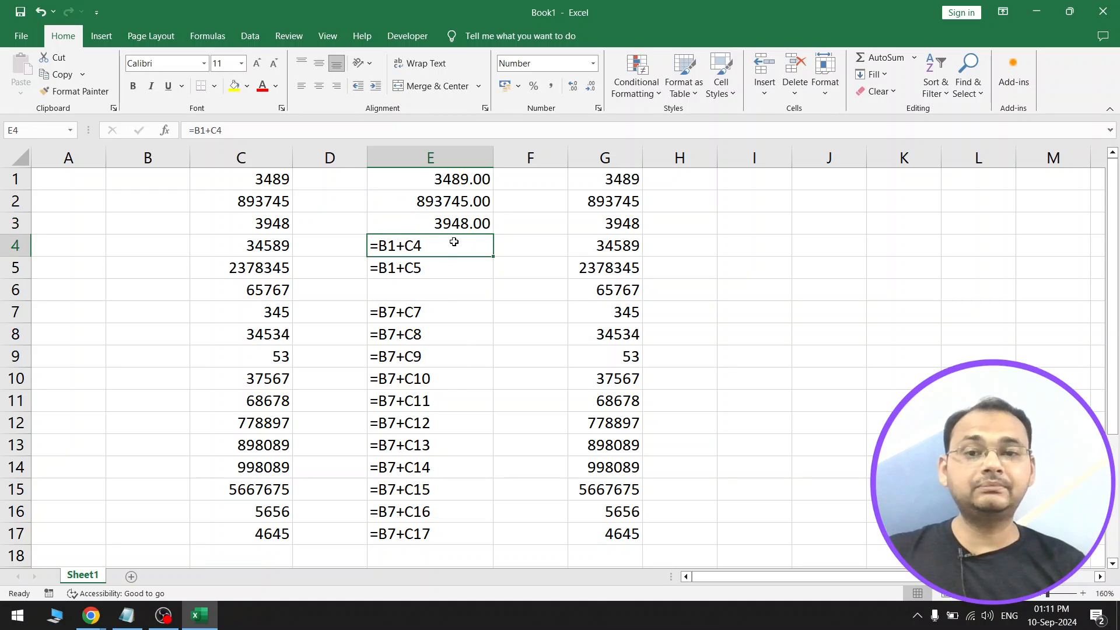
Examine the remaining text formulas in E4:E17 and the equals and plus signs in E4's formula.
drag(460, 178, 440, 534)
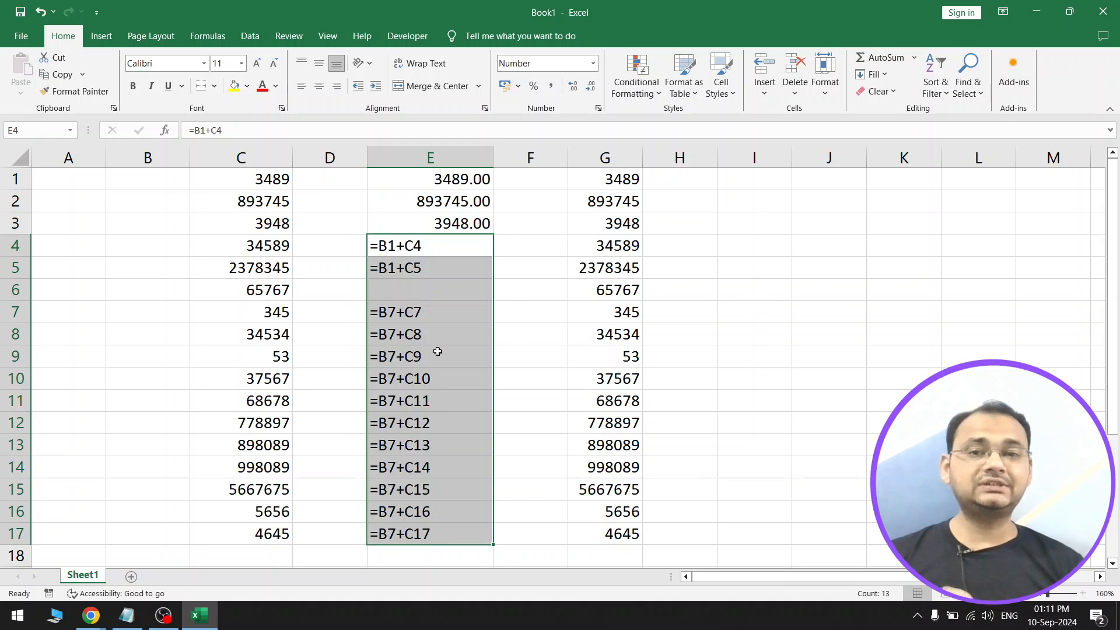
click(440, 423)
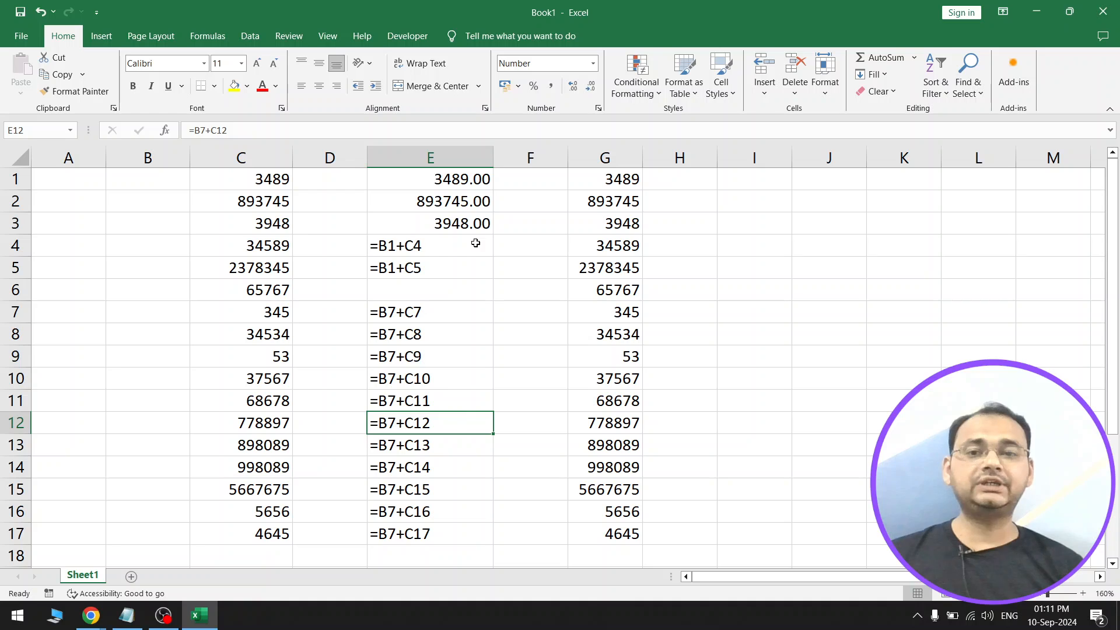
double_click(416, 246)
drag(379, 247, 370, 247)
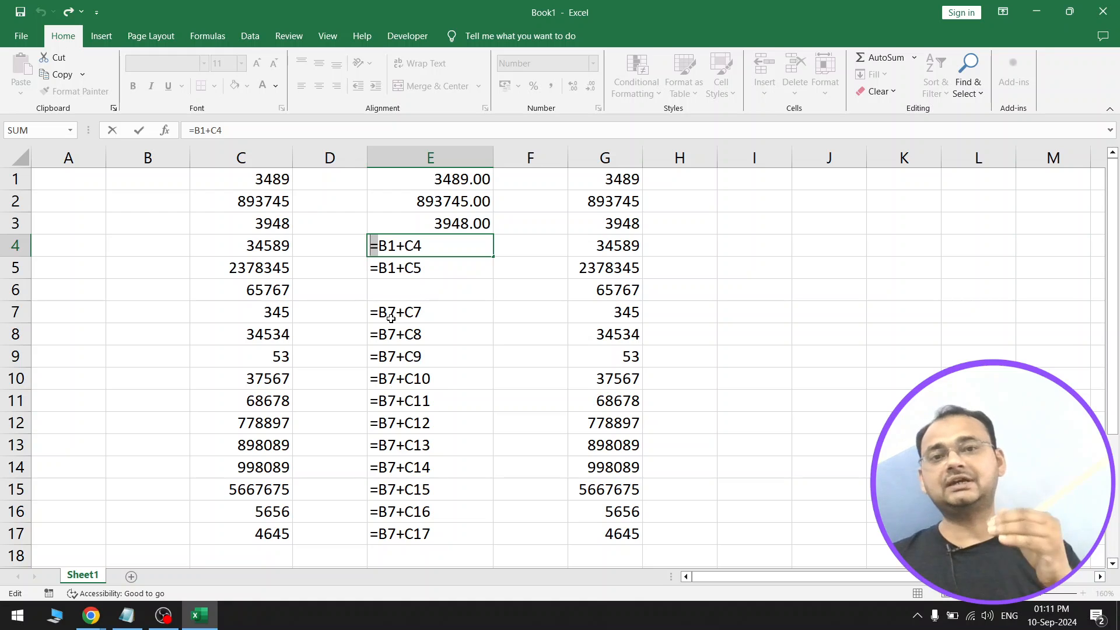
drag(404, 246, 397, 246)
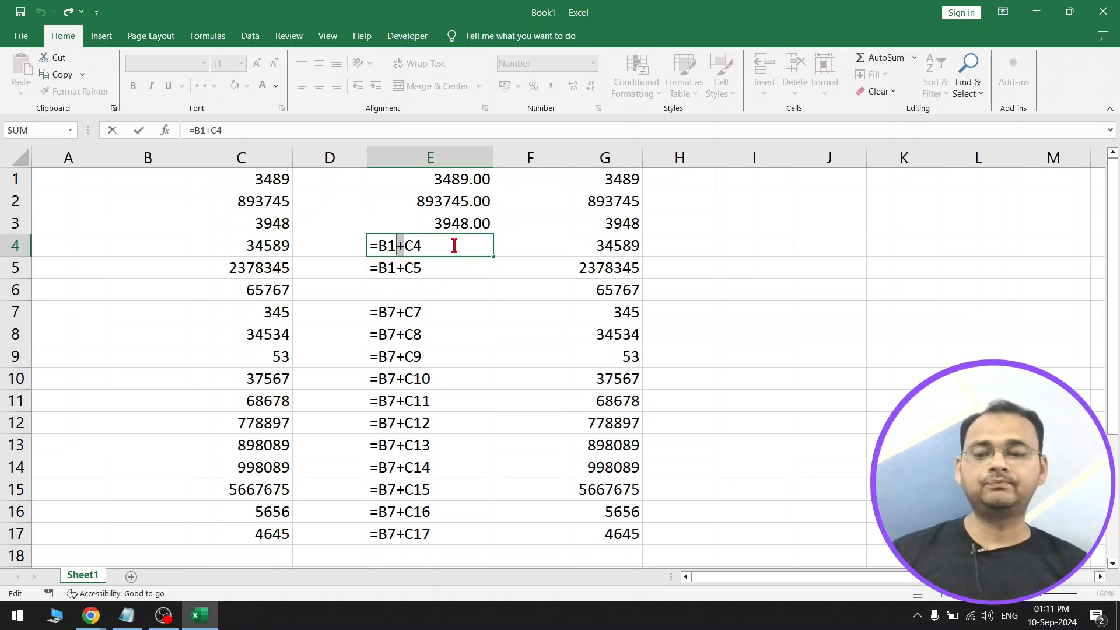
key(Escape)
Try retyping the equals sign at the start of the formula in E7.
click(446, 311)
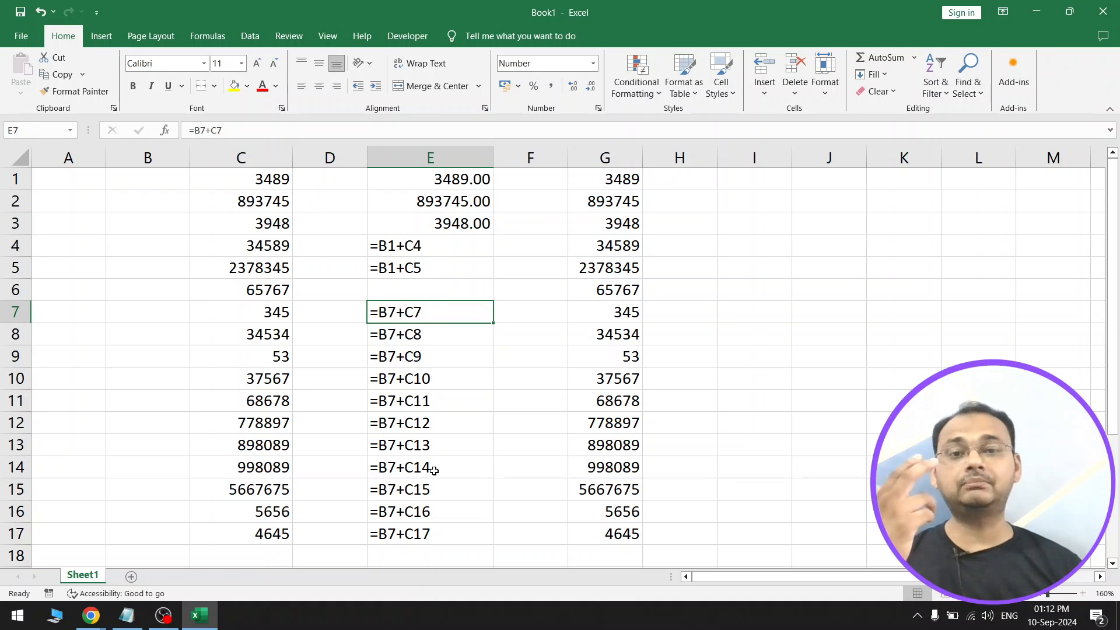
double_click(429, 323)
double_click(428, 314)
drag(378, 314, 372, 314)
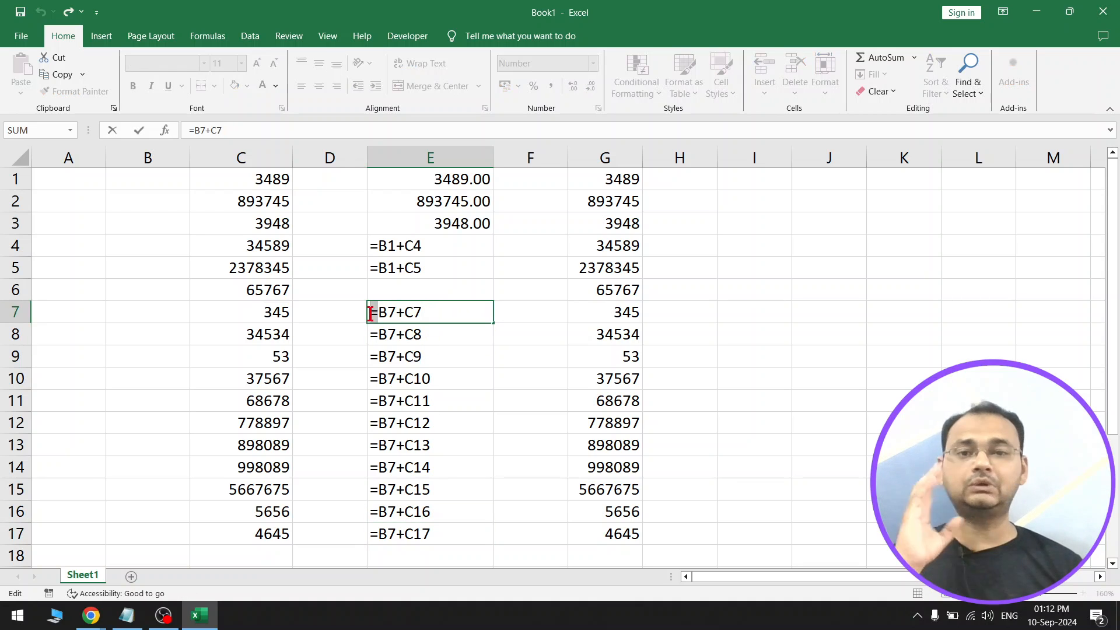
text(=)
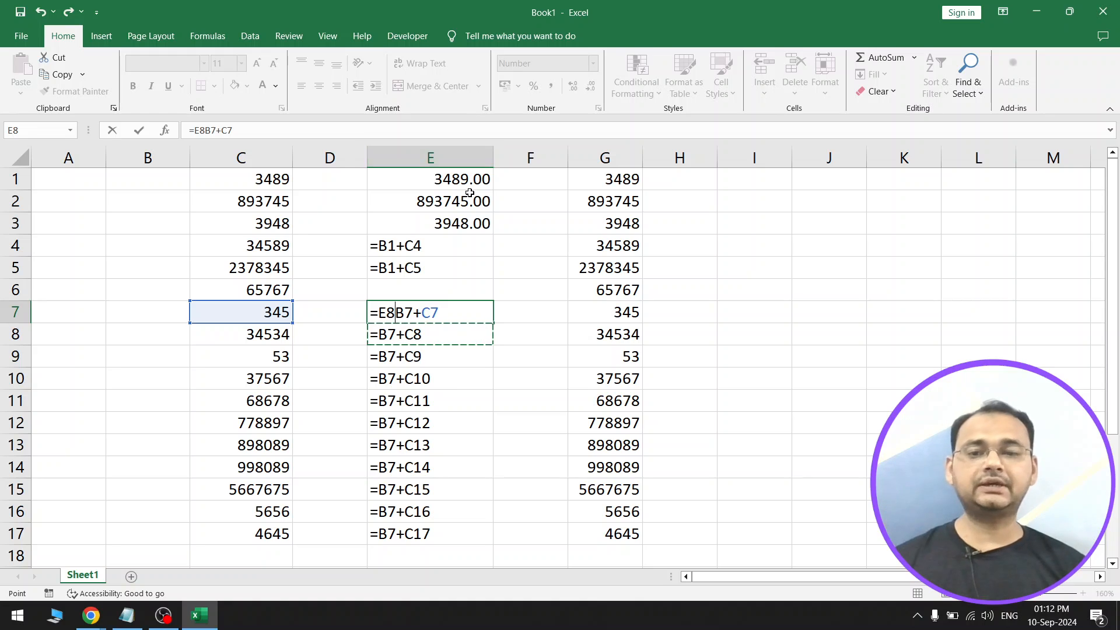
key(Escape)
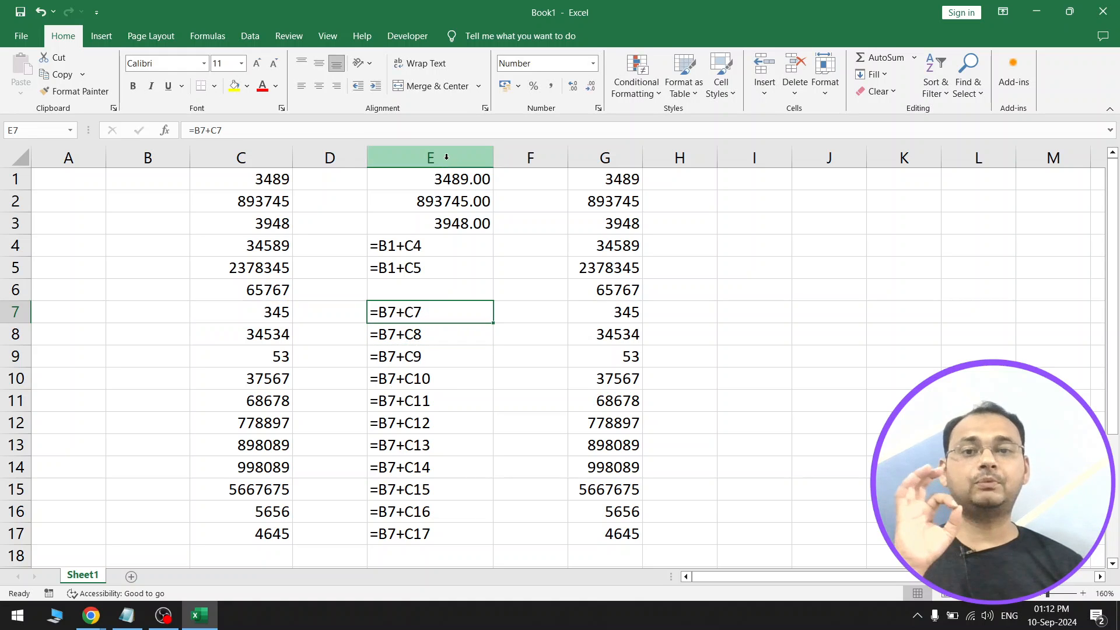
Replace every "=" with "=" throughout column E to re-enter all of its formulas at once.
click(446, 156)
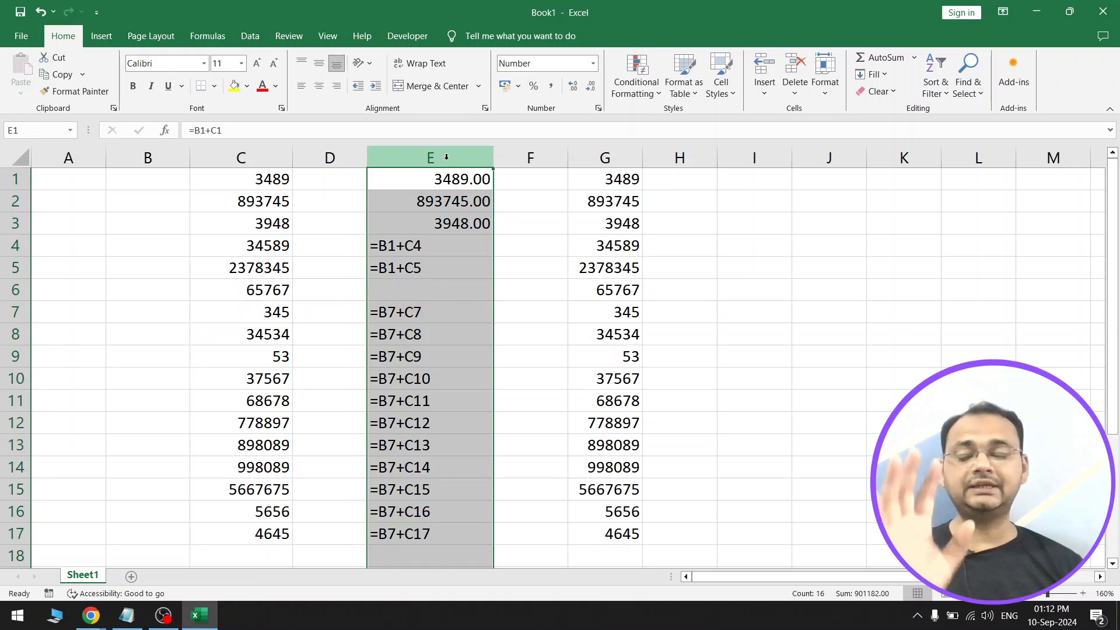
key(ctrl+h)
drag(732, 120, 628, 194)
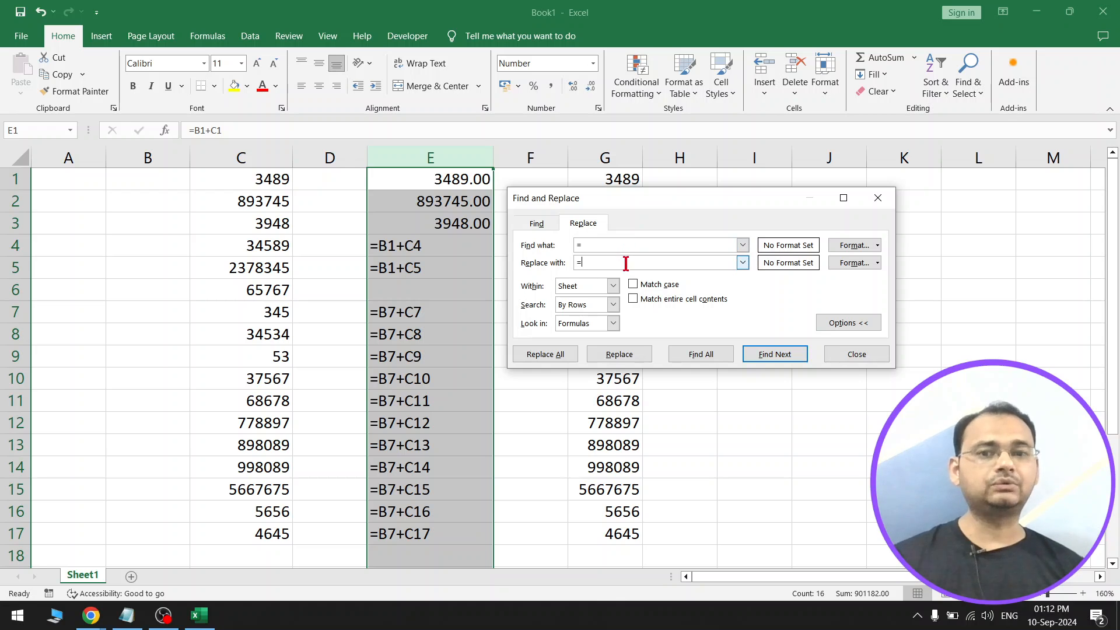
click(627, 245)
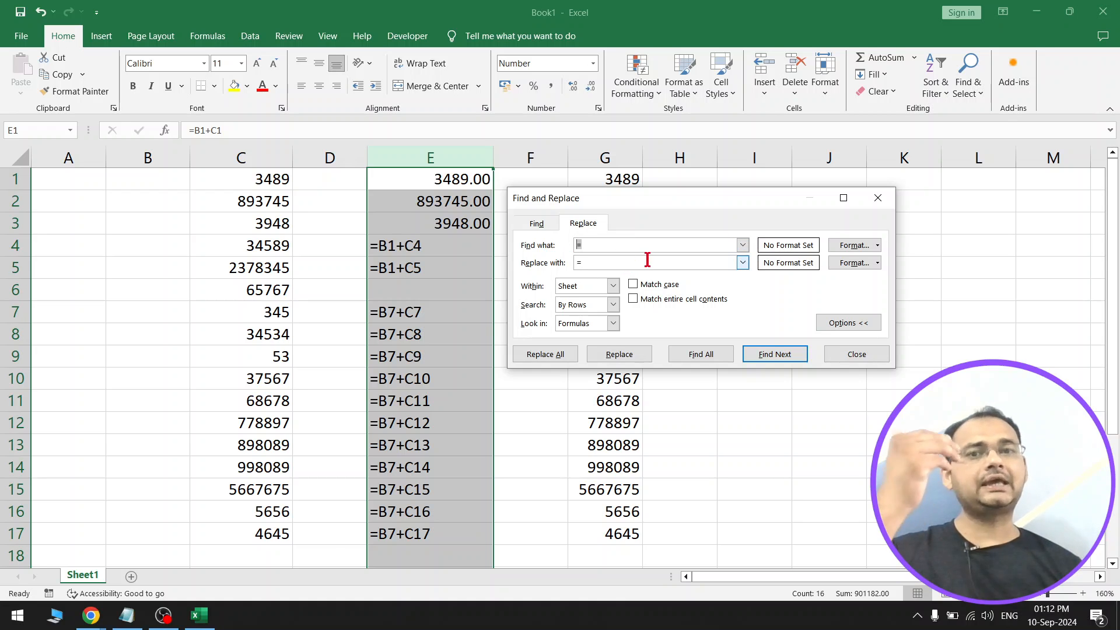
click(560, 358)
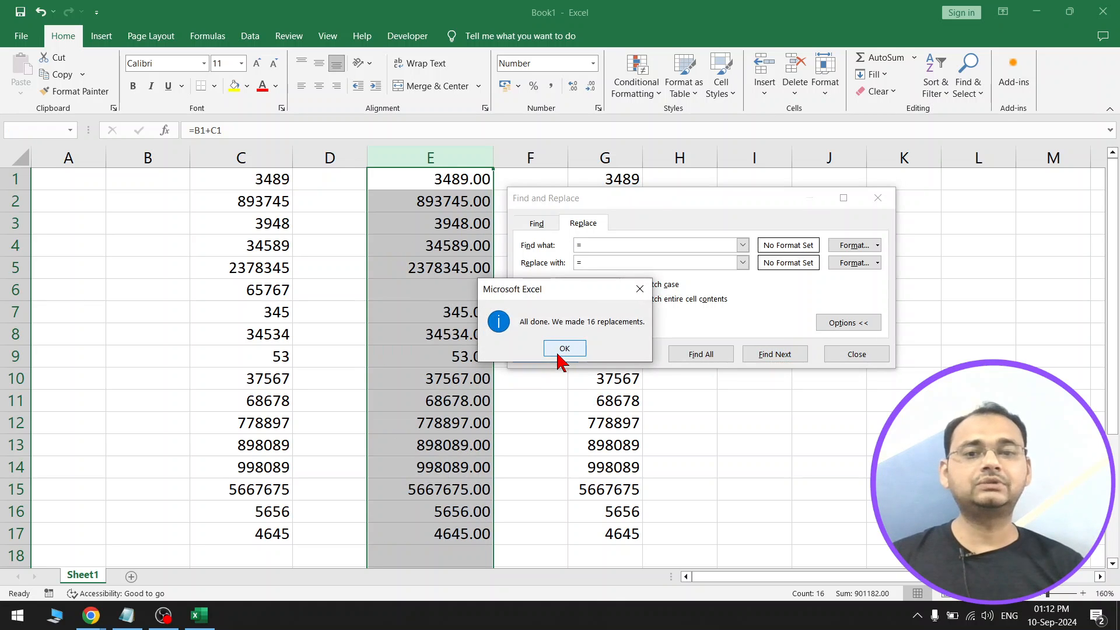
click(561, 350)
click(857, 354)
click(431, 357)
Enter 4 in B5 and 456456 in B4 to test the dependent formulas.
click(152, 260)
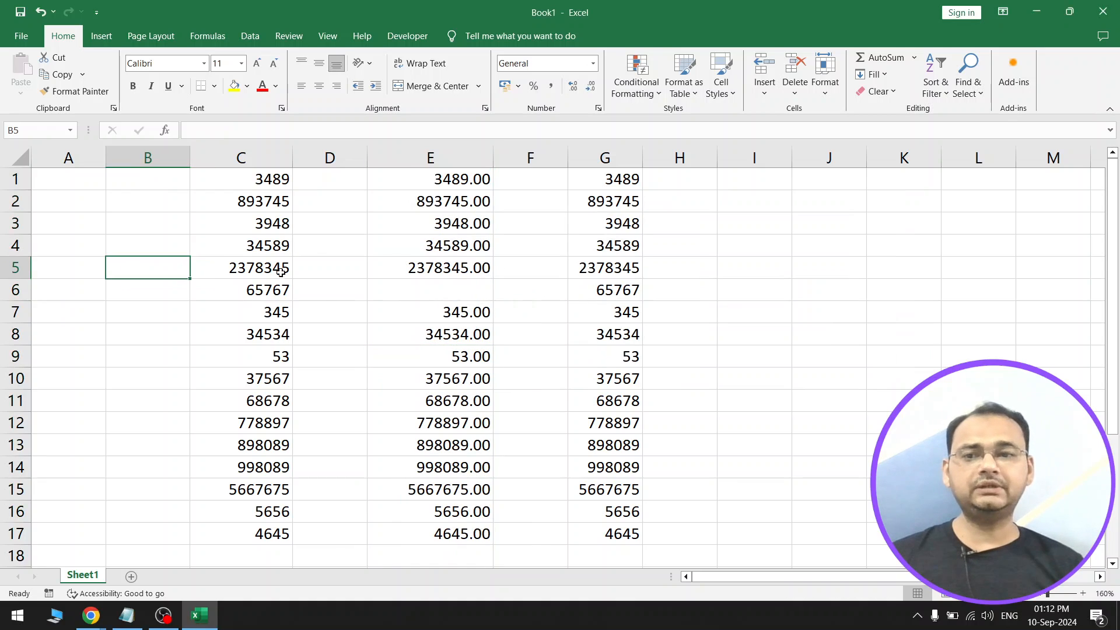
text(4)
click(336, 315)
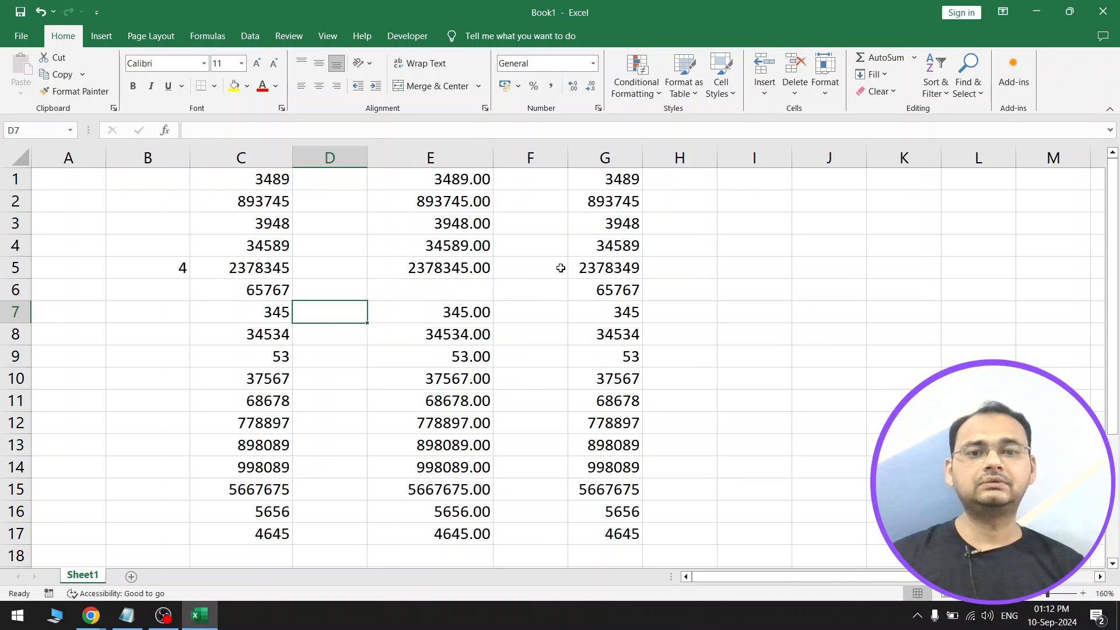
click(173, 244)
text(456456)
click(295, 295)
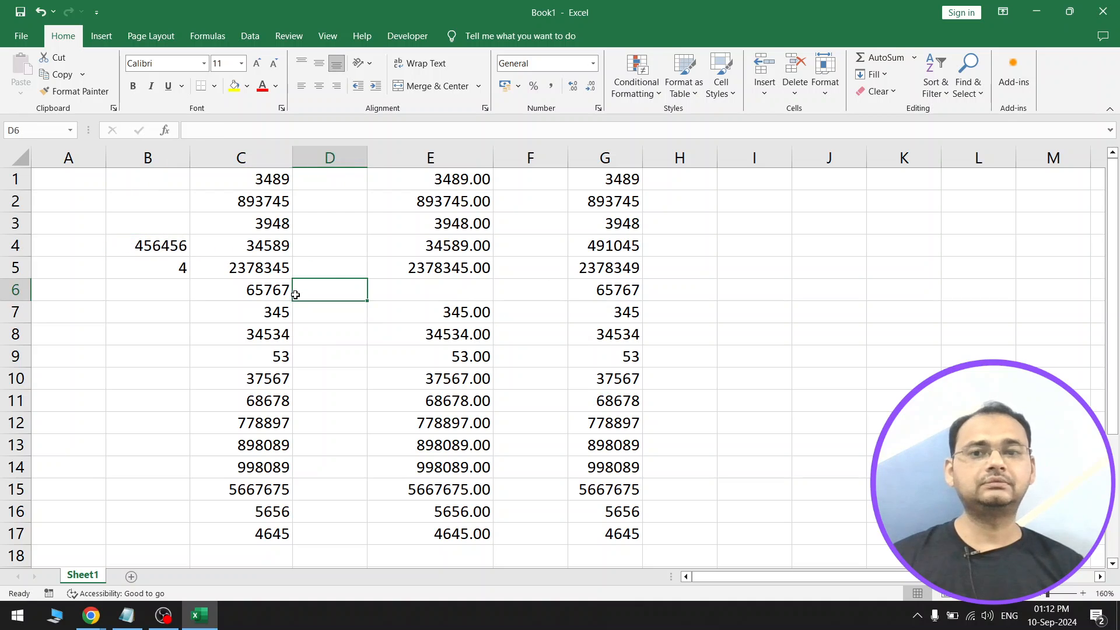
Inspect the cell references used by the formula in E4.
click(438, 245)
key(F2)
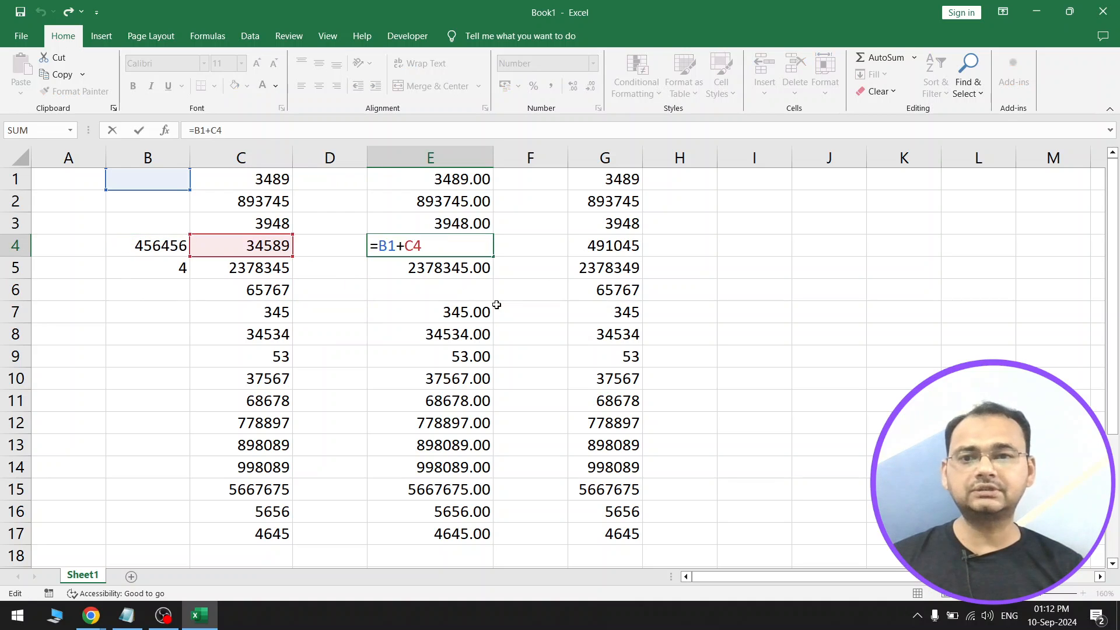
key(Escape)
Enter the formula =B1+C1 in E1 and fill it down through E17.
click(453, 180)
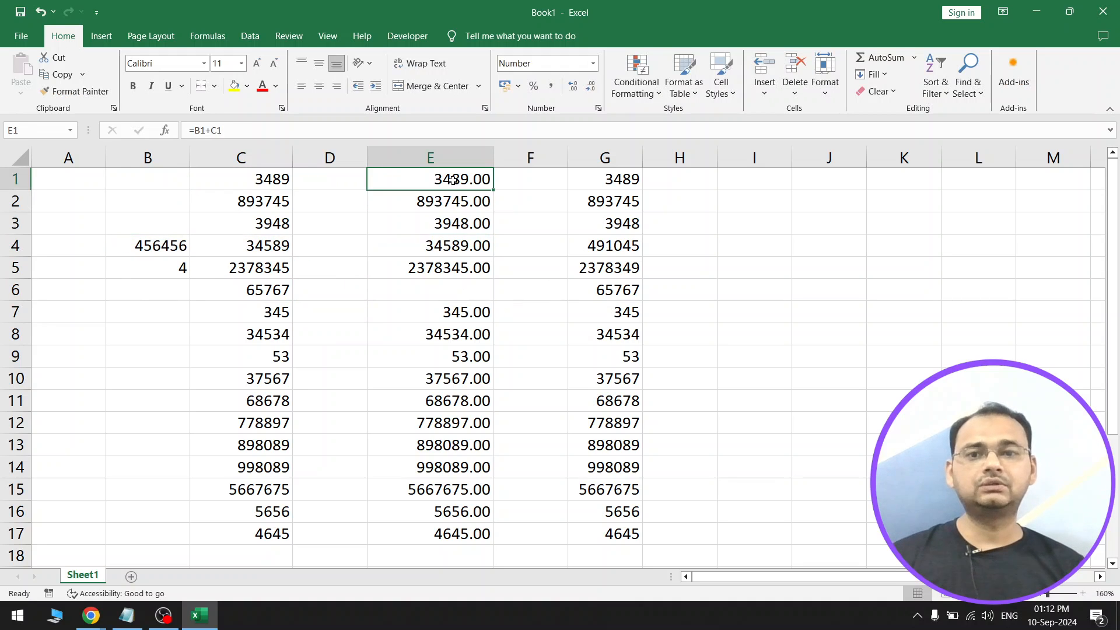
text(=)
click(146, 175)
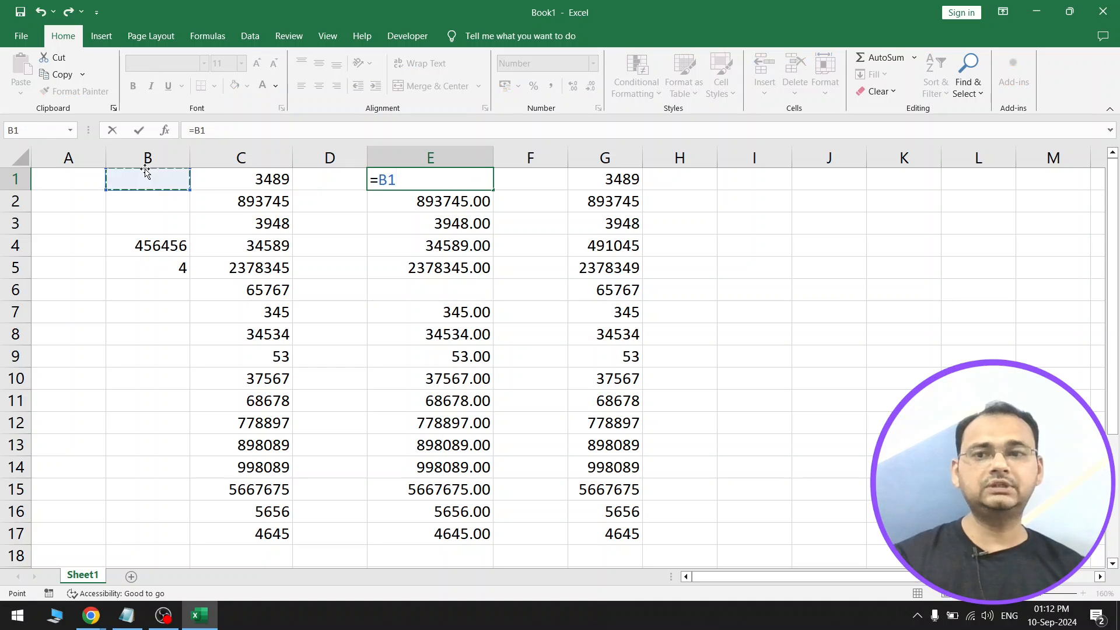
text(+)
click(281, 189)
key(Return)
click(458, 180)
drag(493, 190, 489, 522)
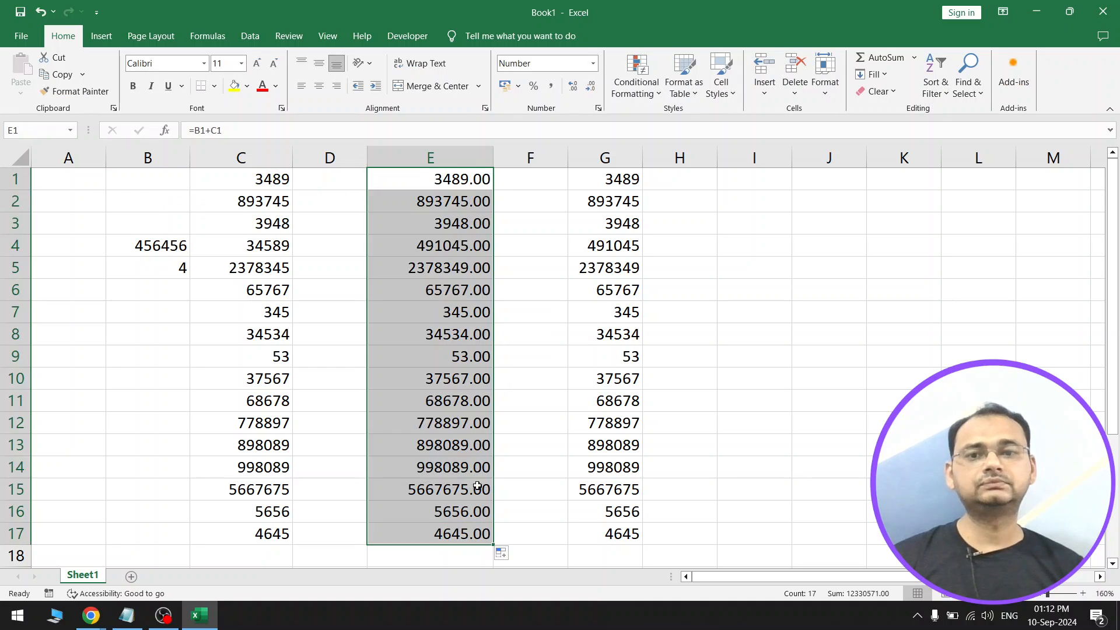
Enter 2353 in B5, 45345 in B8 and 34534 in B10 to test the dependent formulas.
click(171, 272)
text(2353)
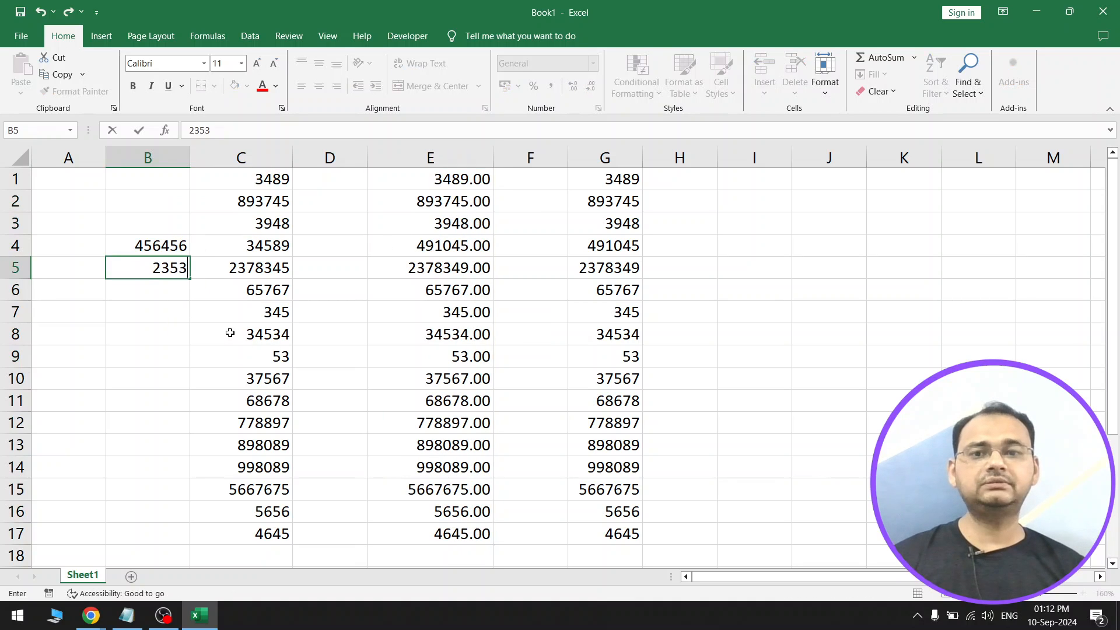
click(186, 339)
text(45345)
click(180, 379)
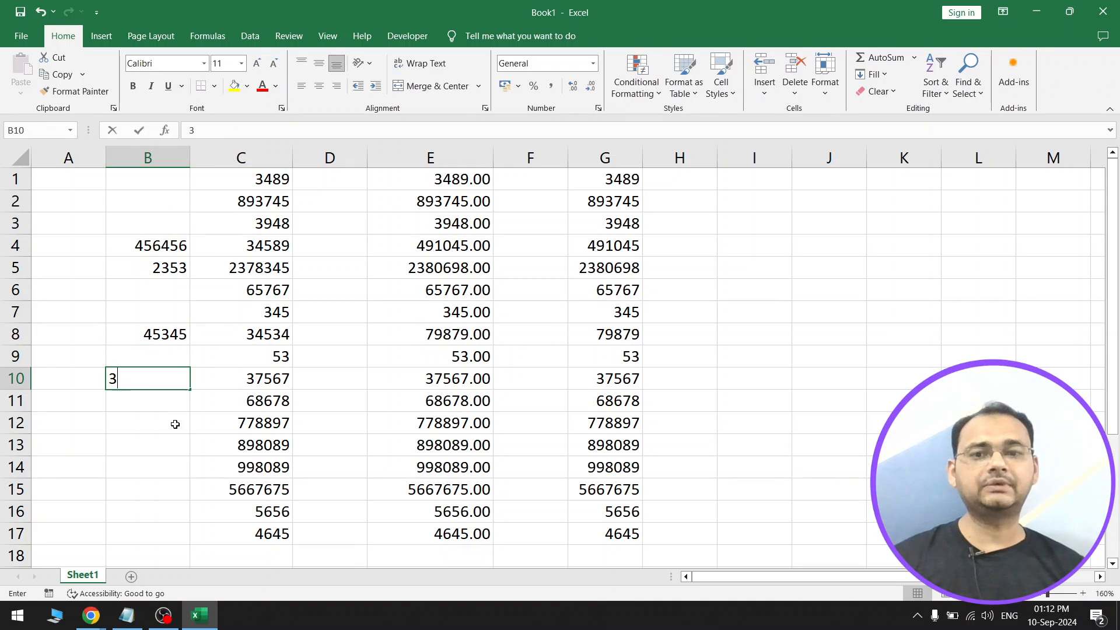
text(34534)
Enter 3453453 in B12, 345345345 in B15, 35345 in B3 and 345345 in B1 as further test values.
click(174, 423)
text(3453453)
click(188, 487)
text(345345345)
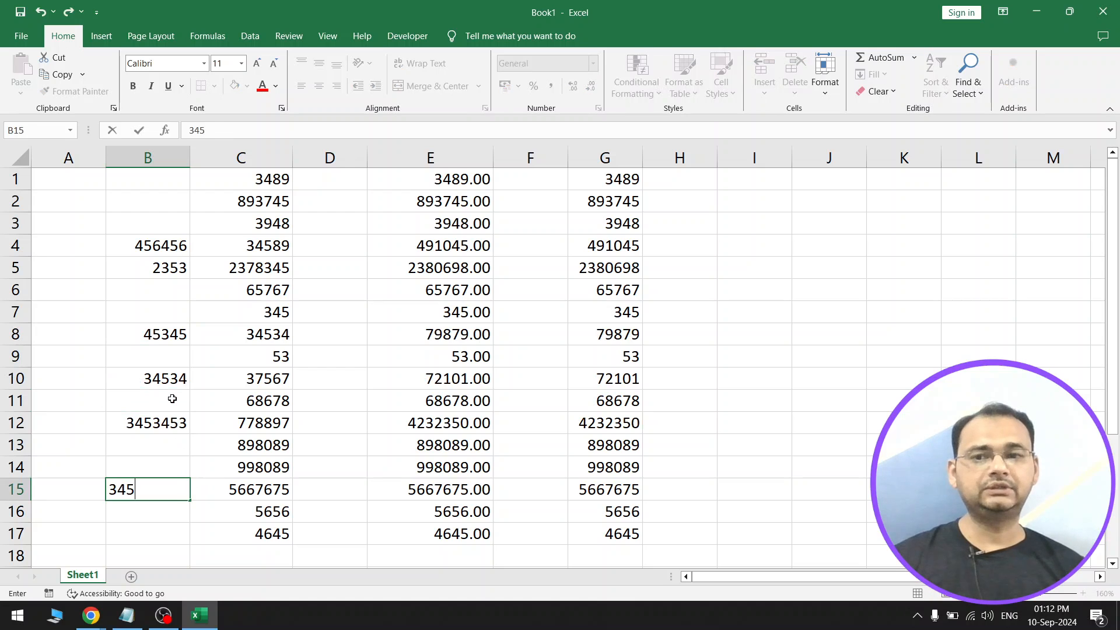
click(182, 451)
click(158, 220)
text(35345)
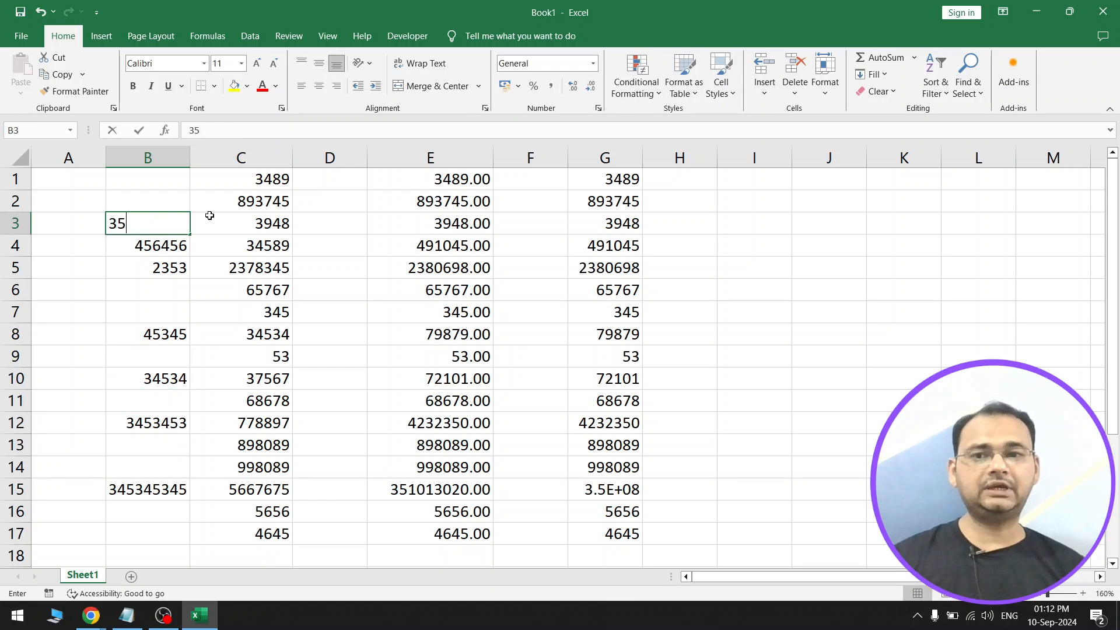
click(145, 180)
text(345345)
click(451, 299)
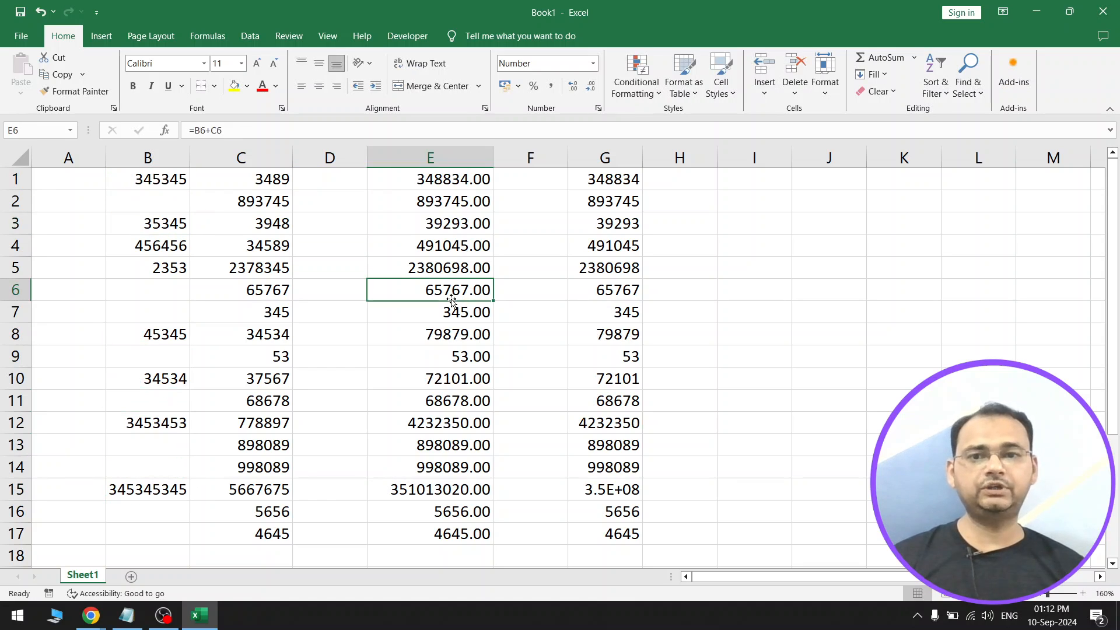
click(646, 356)
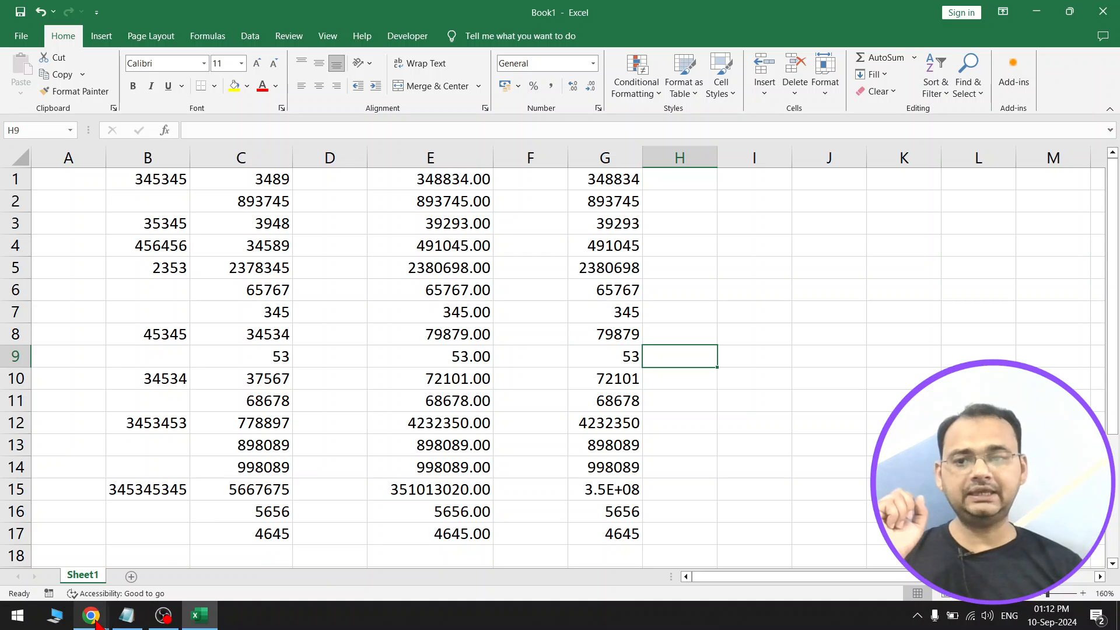
Switch to Chrome and look through the Advance Excel course page from its title to the support contact details.
mouse_move(91, 616)
click(234, 562)
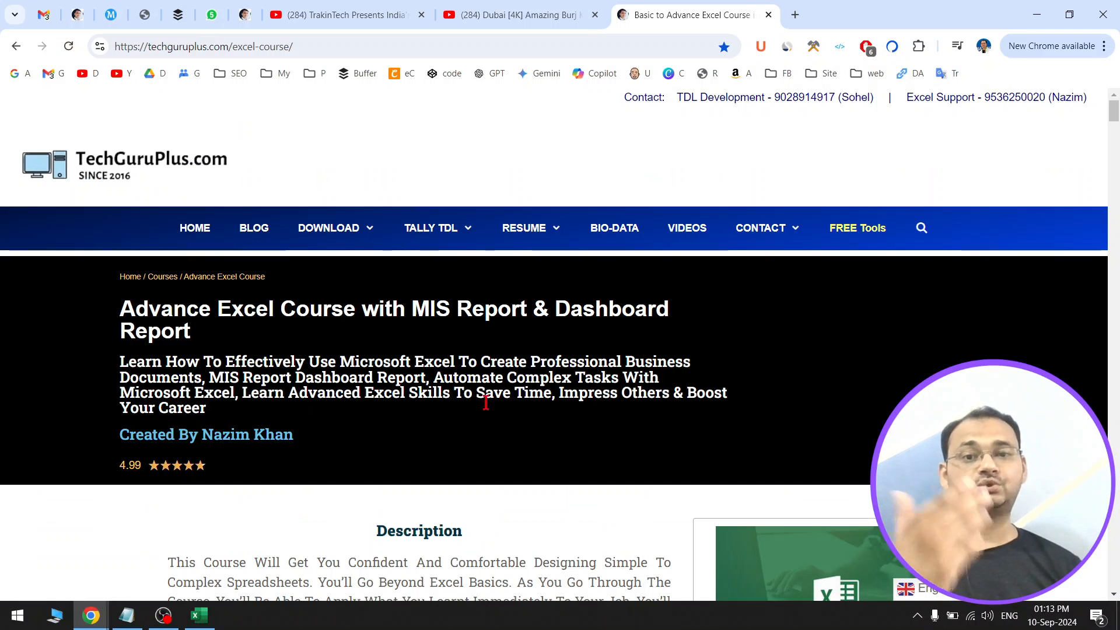
drag(174, 308, 429, 309)
scroll(492, 503, down, 1)
scroll(492, 503, down, 3)
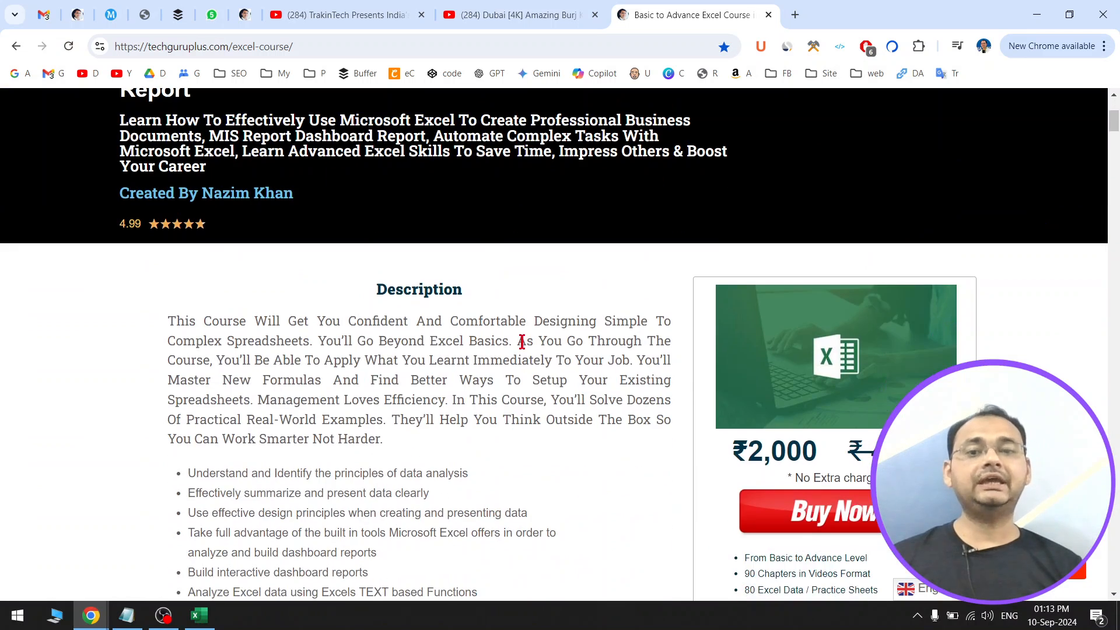
scroll(522, 341, down, 12)
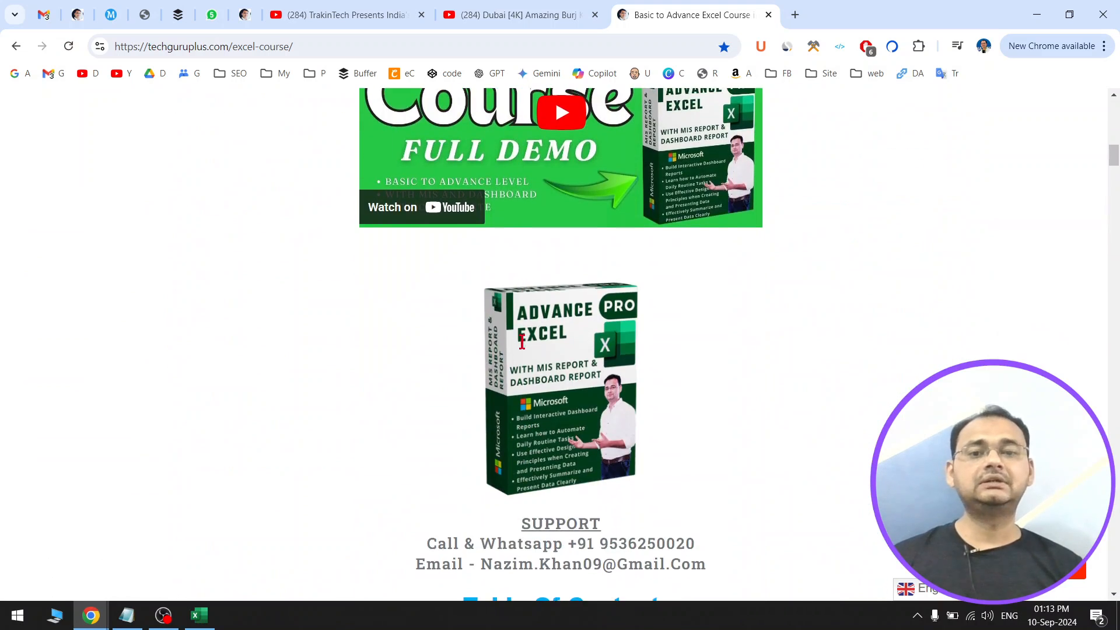
scroll(524, 348, down, 3)
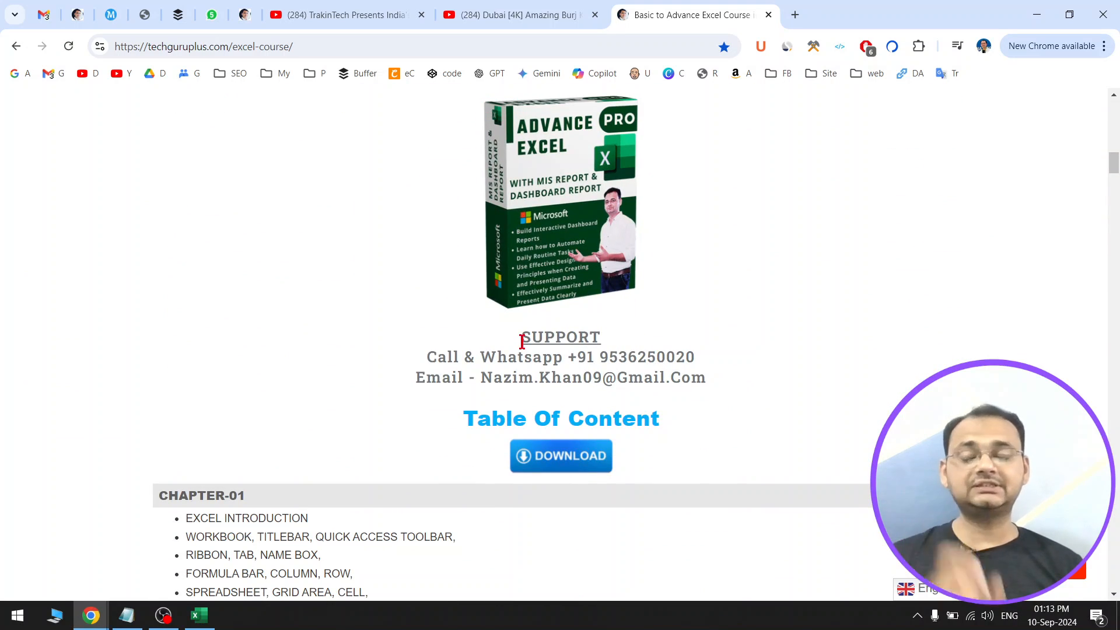
drag(576, 365, 715, 365)
Examine the course's chapter list, the course features, and the title and web address of the page.
scroll(717, 383, down, 4)
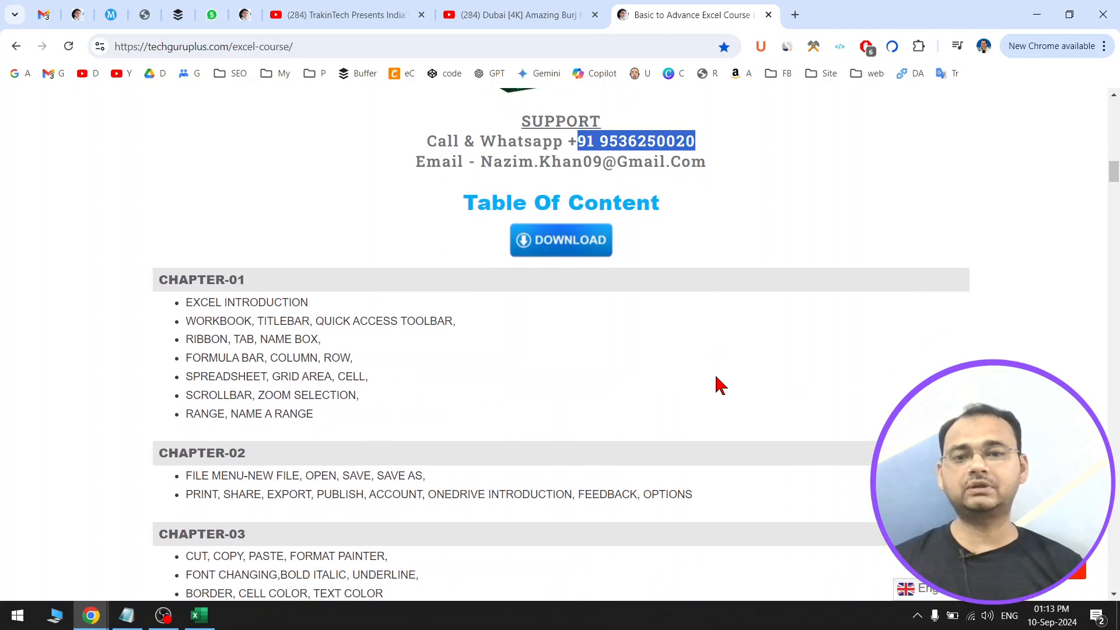
drag(169, 243, 589, 532)
click(716, 419)
scroll(717, 419, up, 15)
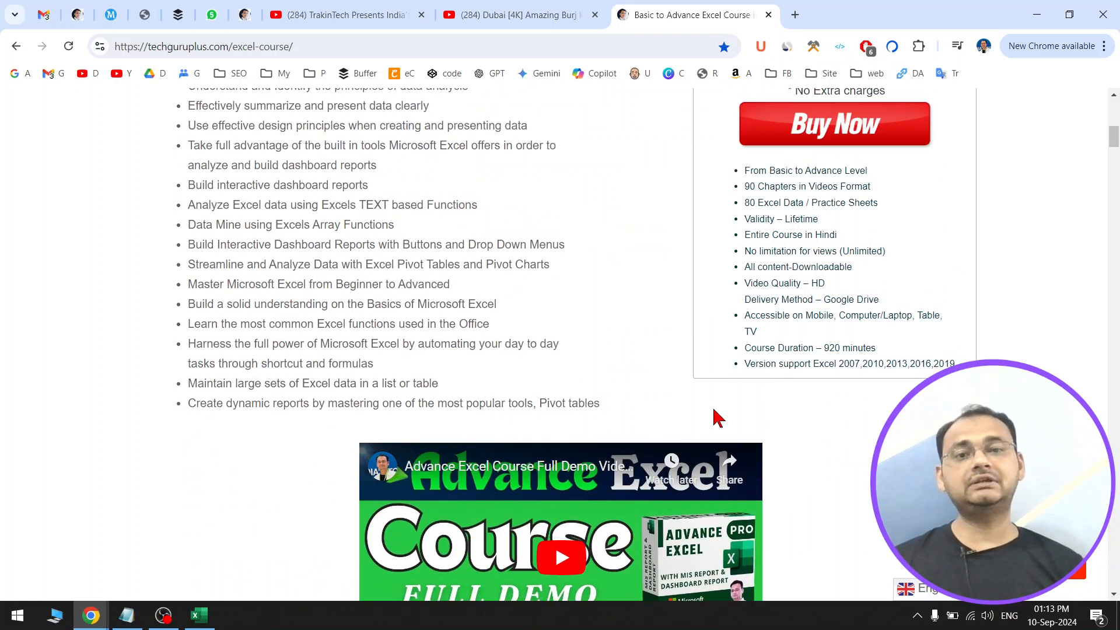
scroll(716, 419, up, 4)
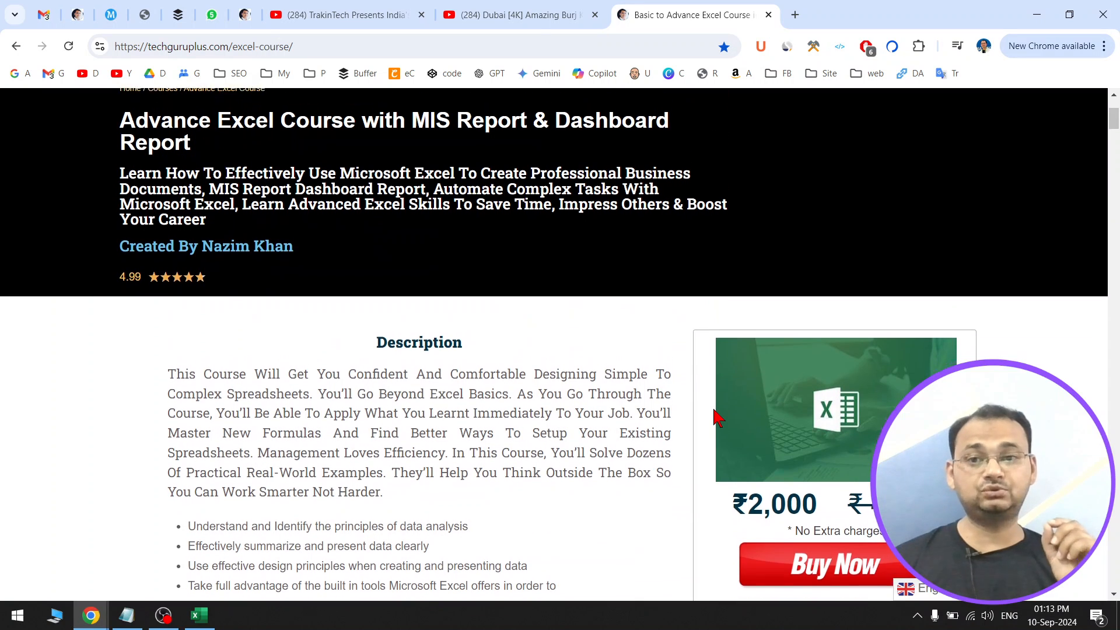
scroll(716, 419, up, 1)
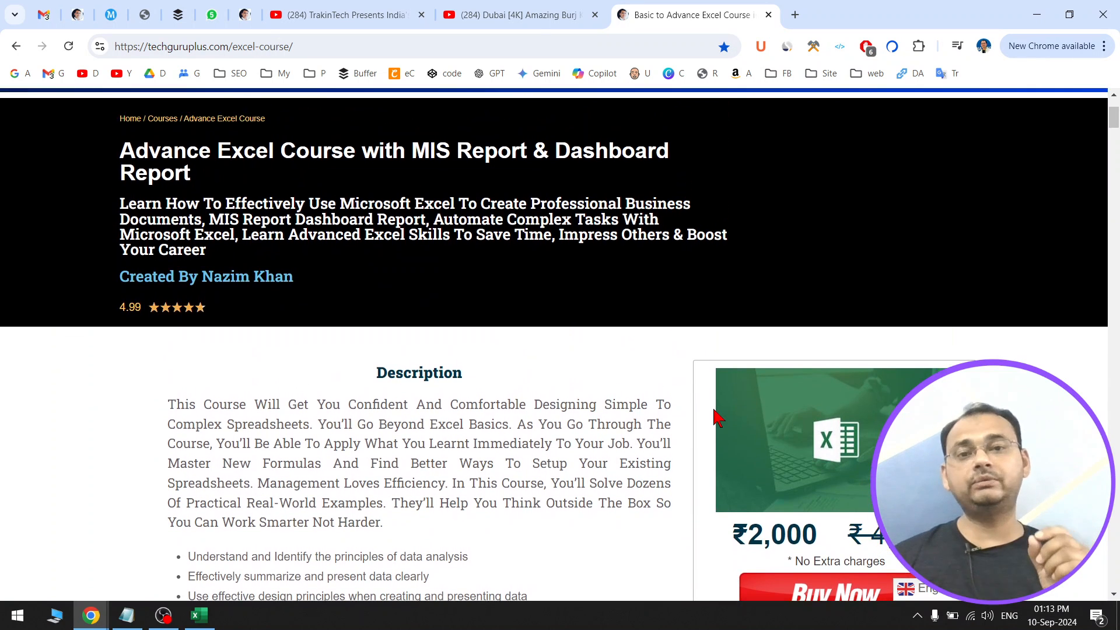
scroll(718, 418, up, 2)
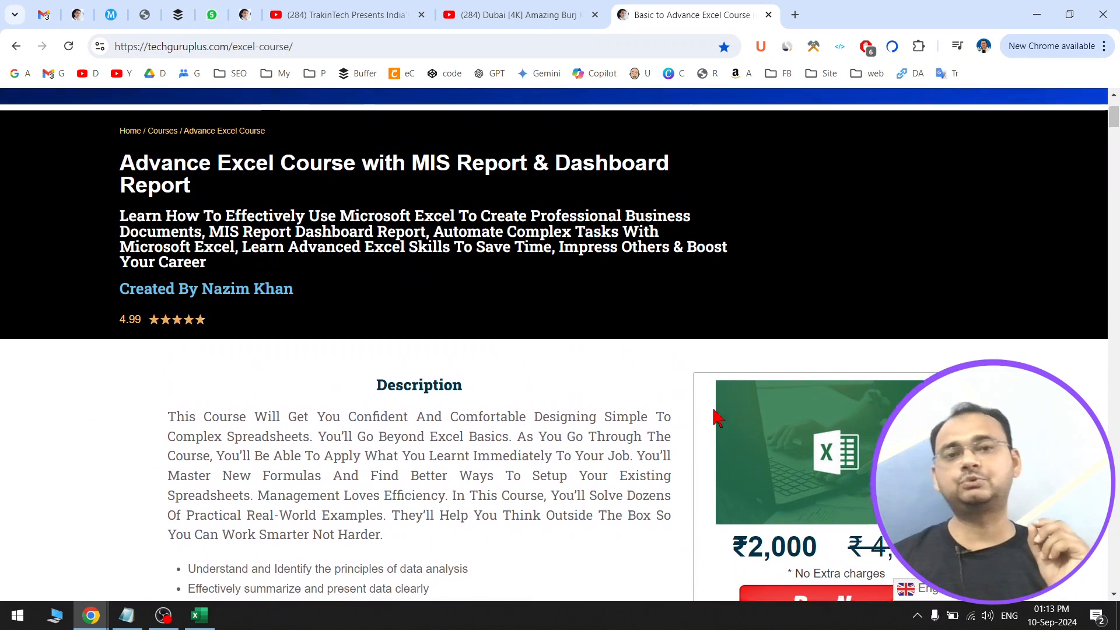
scroll(718, 417, down, 1)
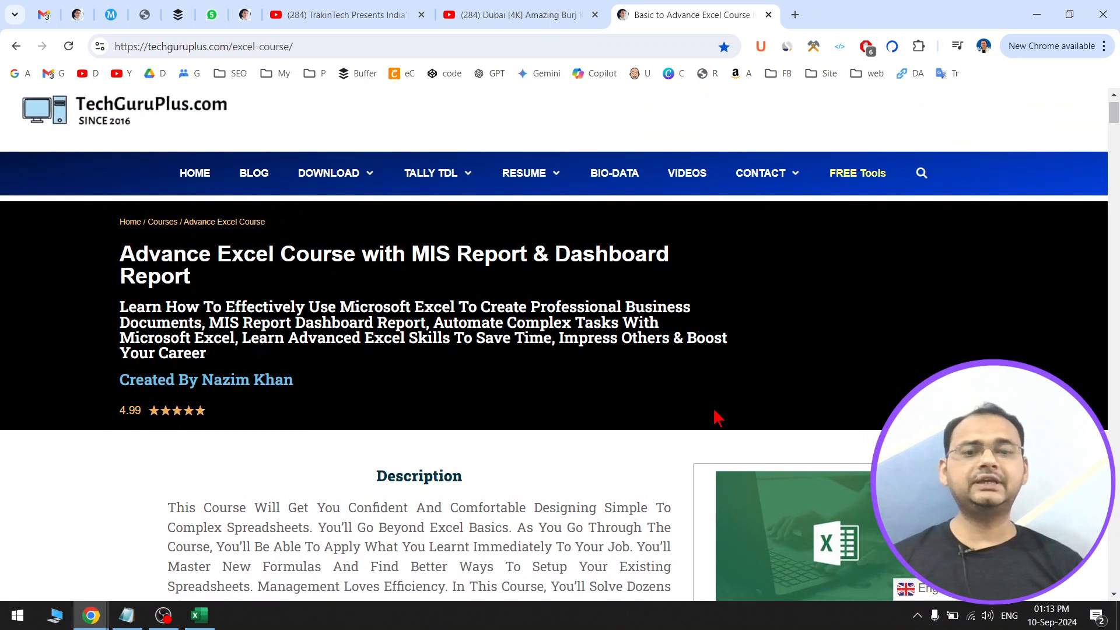
scroll(594, 509, down, 1)
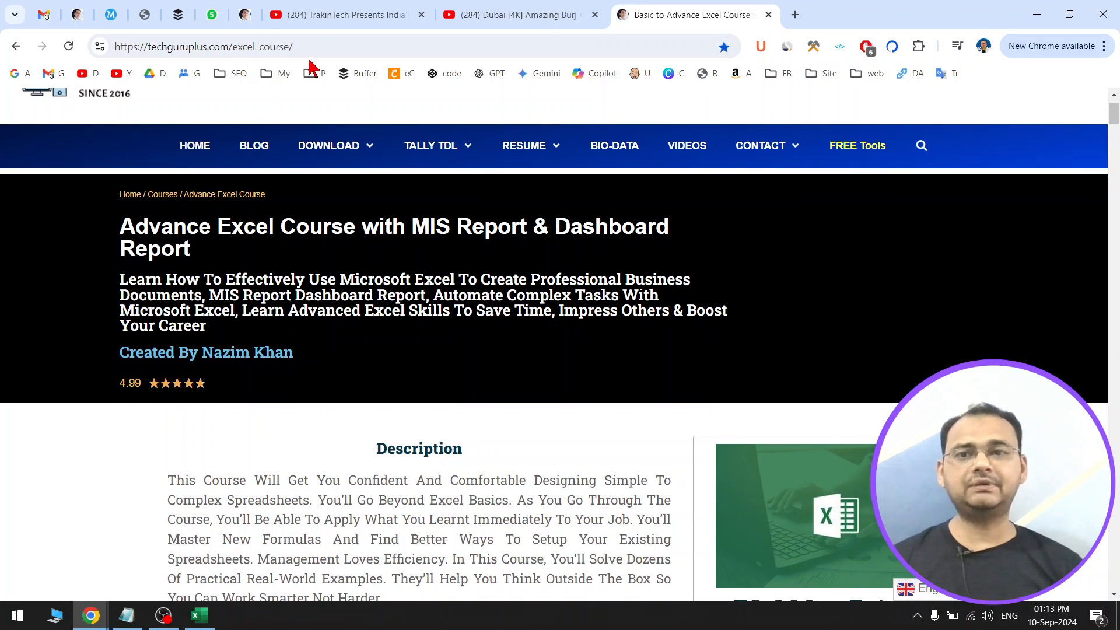
click(327, 47)
click(463, 480)
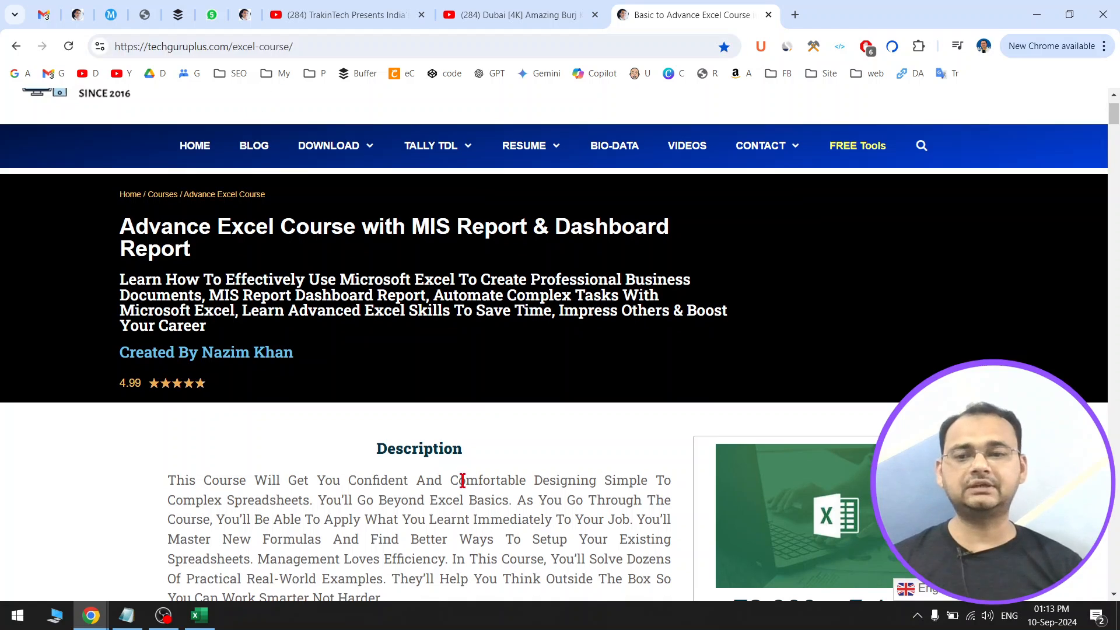